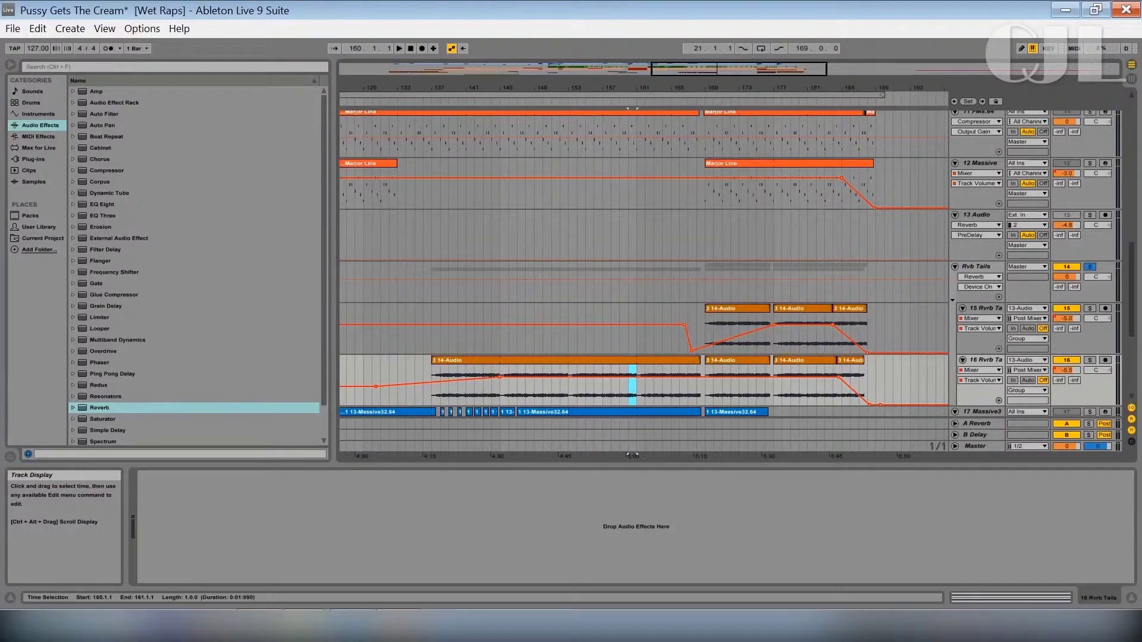
Step: Add a Reverb effect to the 13 Audio guitar track
{"action": "left_click", "coordinate": [637, 387]}
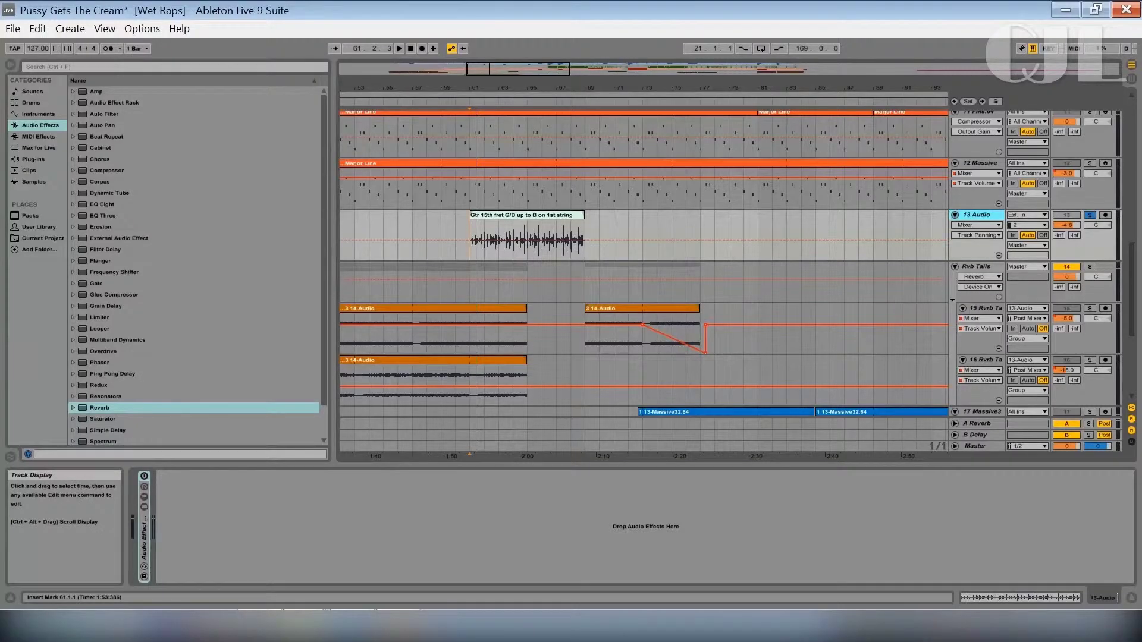
{"action": "left_click", "coordinate": [470, 232]}
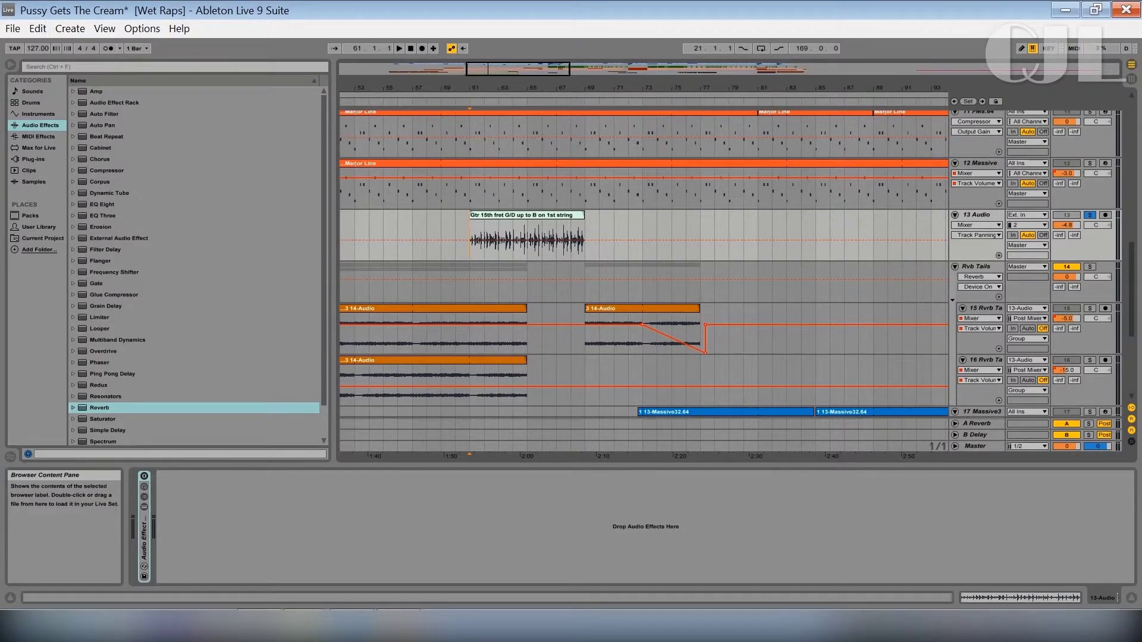
{"action": "left_click", "coordinate": [99, 408]}
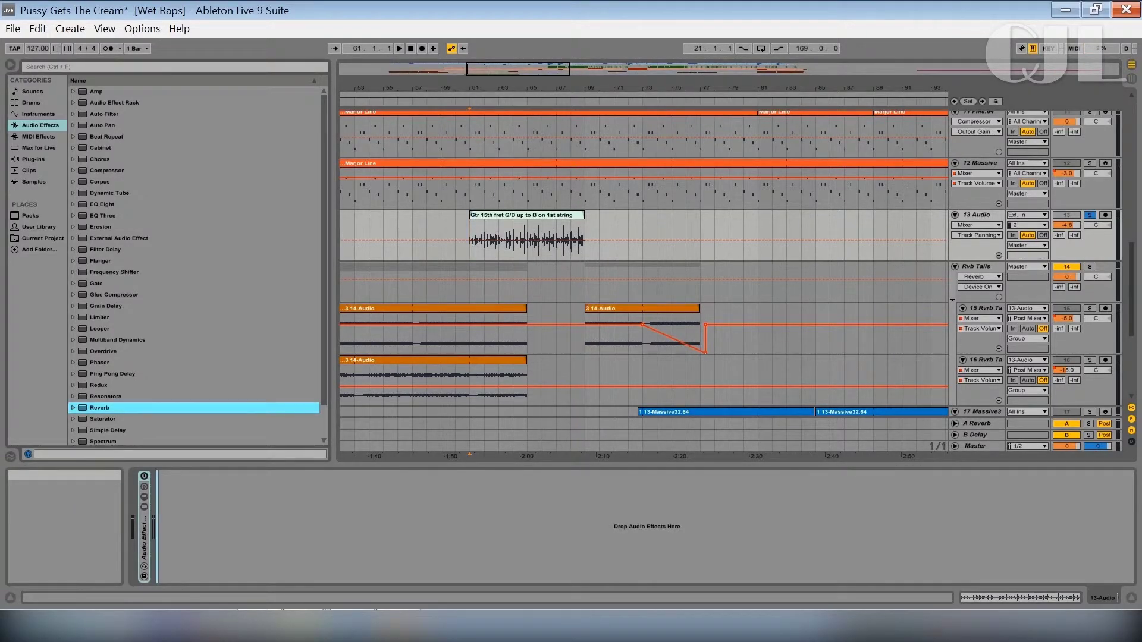
{"action": "key", "text": "Return"}
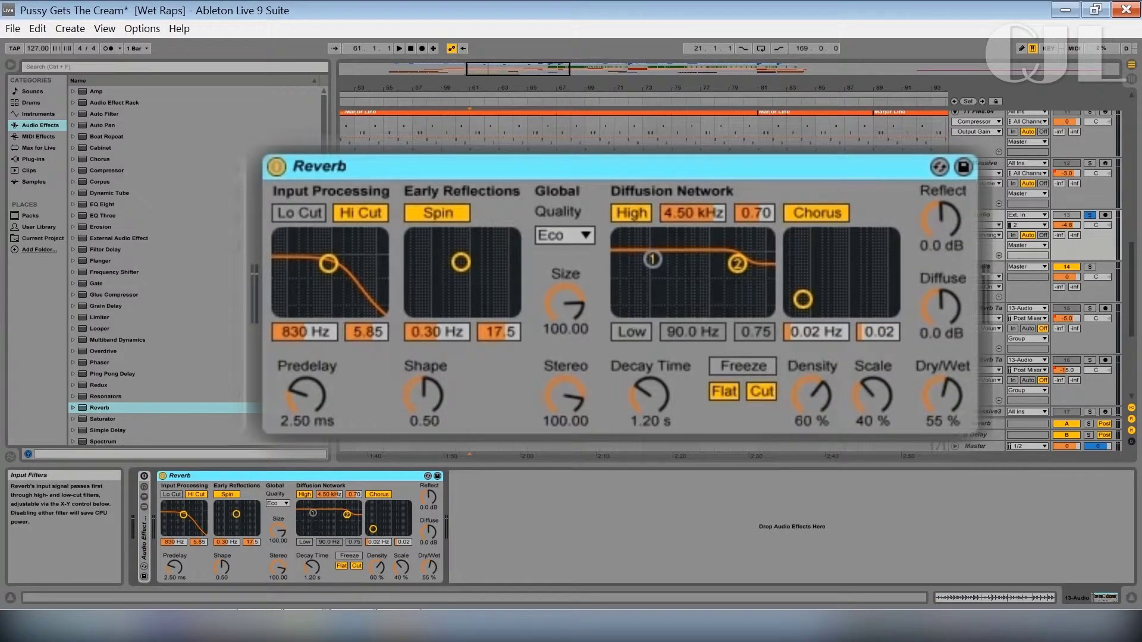
Step: Enable the Reverb's Lo Cut, set the input filter to 2.77 kHz/5.10, decay 6.83 s, dry/wet 100%, predelay 0.50 ms, and duplicate the device
{"action": "left_click", "coordinate": [171, 495]}
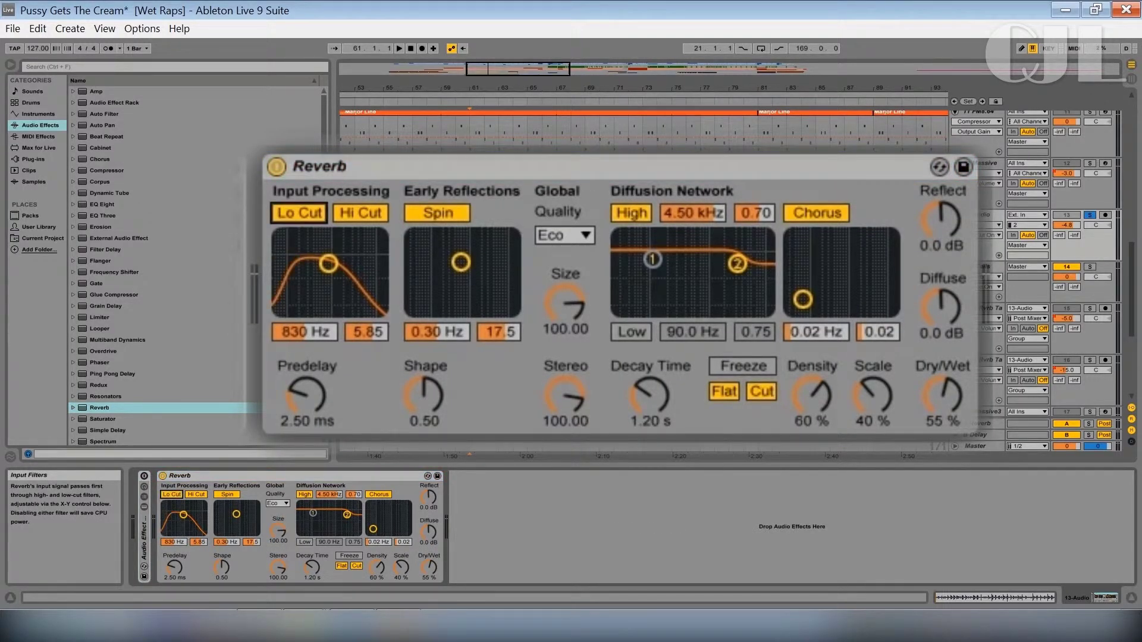
{"action": "left_click_drag", "start_coordinate": [183, 515], "coordinate": [191, 517]}
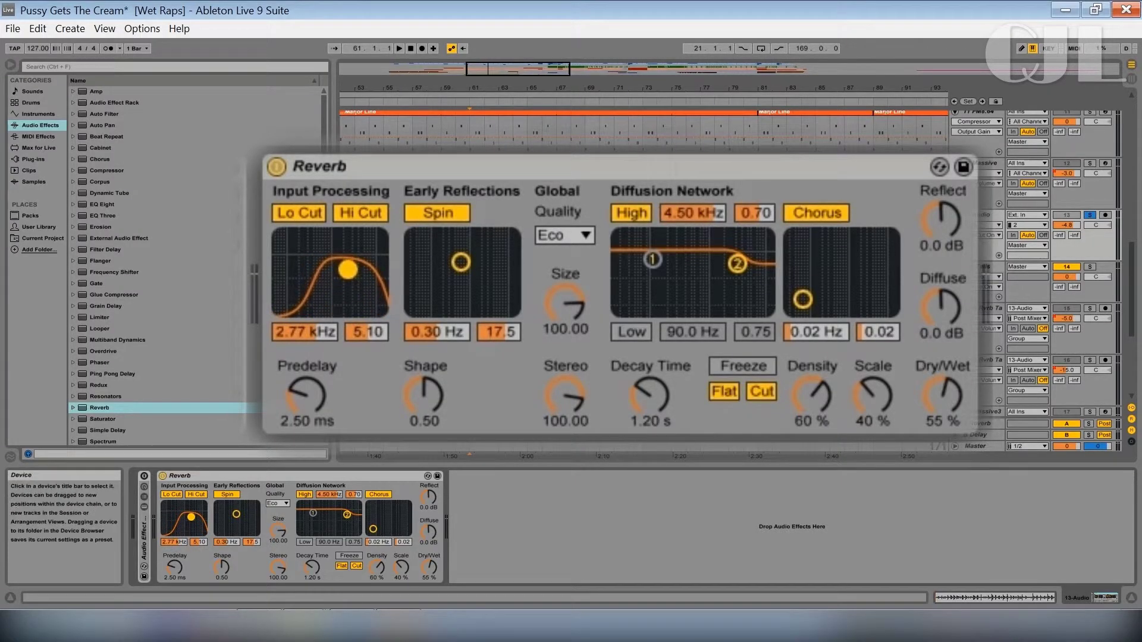
{"action": "left_click_drag", "start_coordinate": [319, 578], "coordinate": [319, 578]}
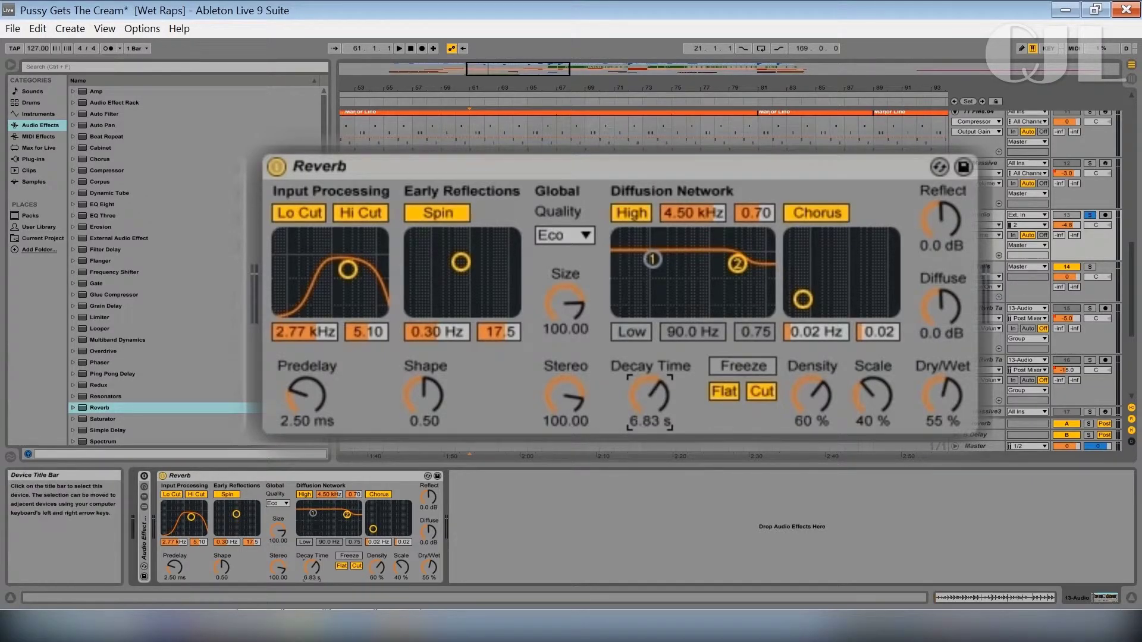
{"action": "left_click_drag", "start_coordinate": [429, 568], "coordinate": [429, 545]}
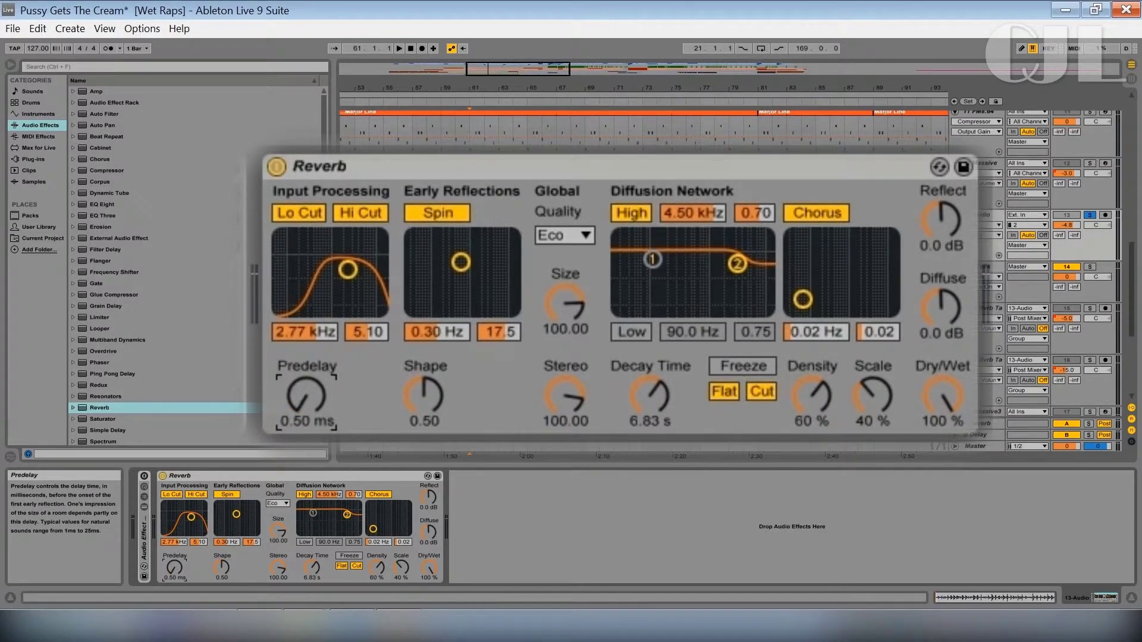
{"action": "left_click_drag", "start_coordinate": [175, 568], "coordinate": [174, 566]}
{"action": "left_click", "coordinate": [178, 476]}
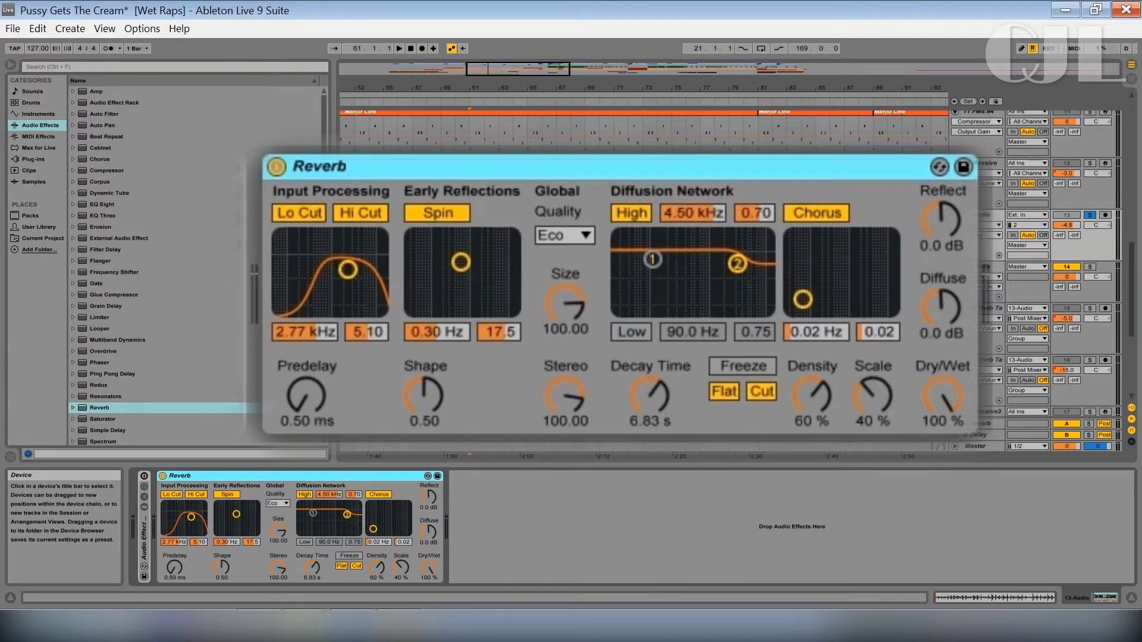
{"action": "key", "text": "ctrl+d"}
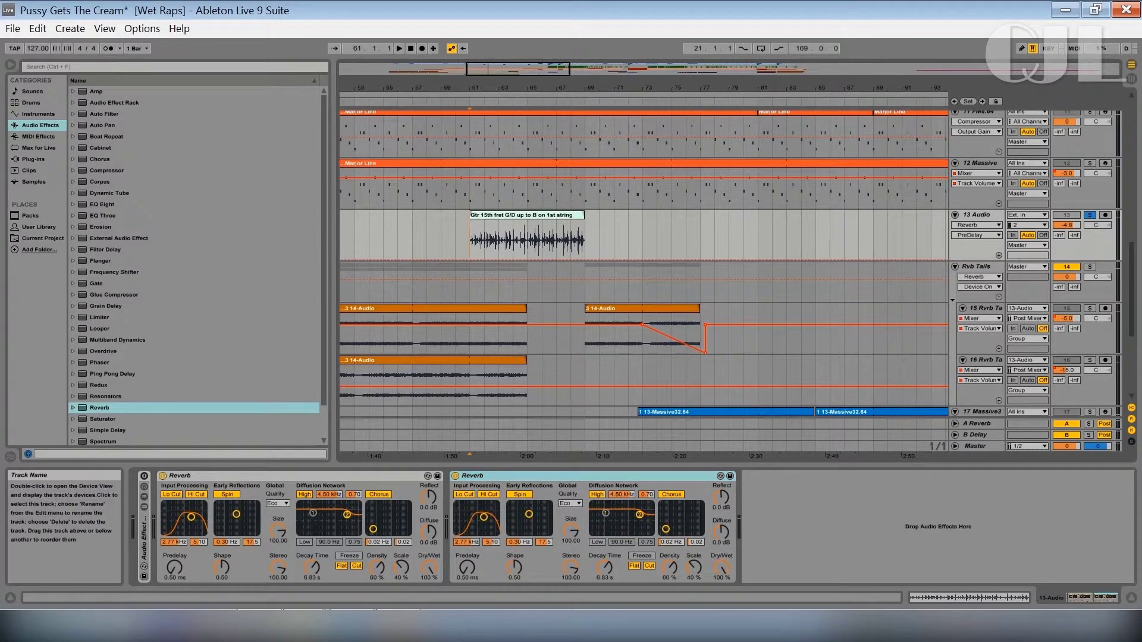
Step: Loop the guitar clip's length on the 13 Audio track and play back the doubled reverb
{"action": "left_click", "coordinate": [526, 215]}
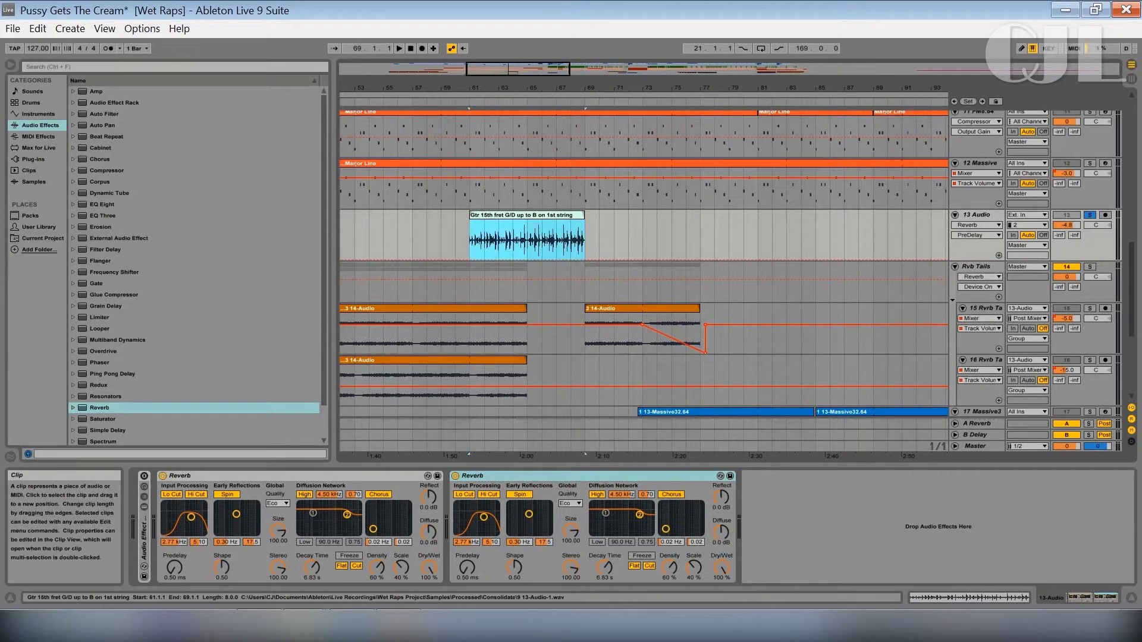
{"action": "key", "text": "ctrl+l"}
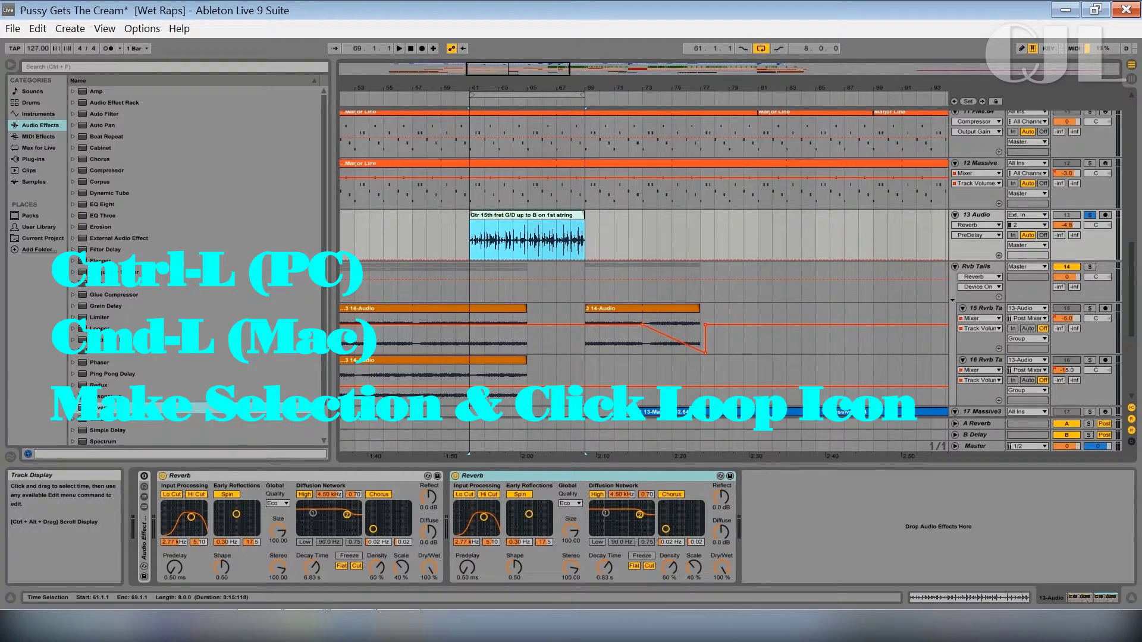
{"action": "key", "text": "space"}
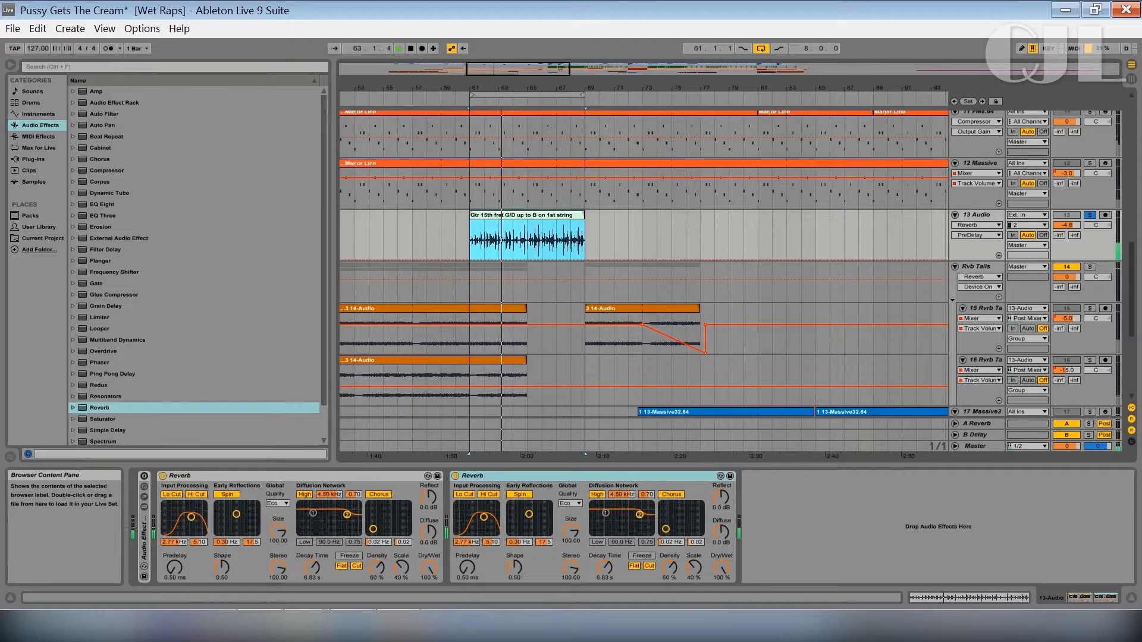
{"action": "key", "text": "space"}
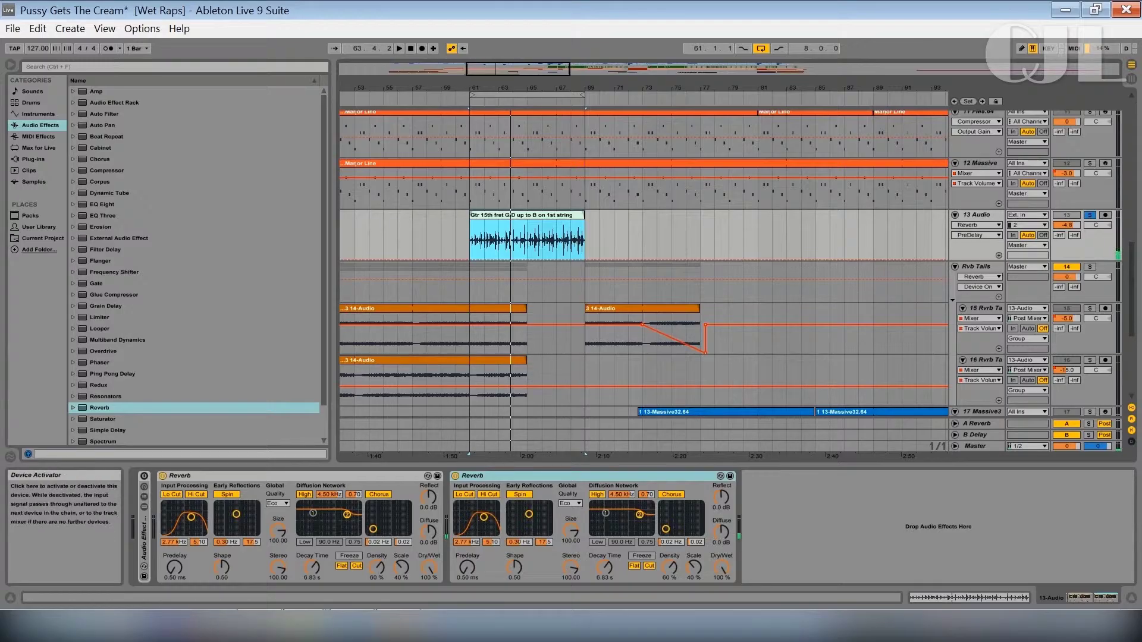
Step: Bypass both Reverbs, play the loop dry, and re-enable them one after the other to compare the sound
{"action": "left_click", "coordinate": [455, 476]}
{"action": "left_click", "coordinate": [163, 475]}
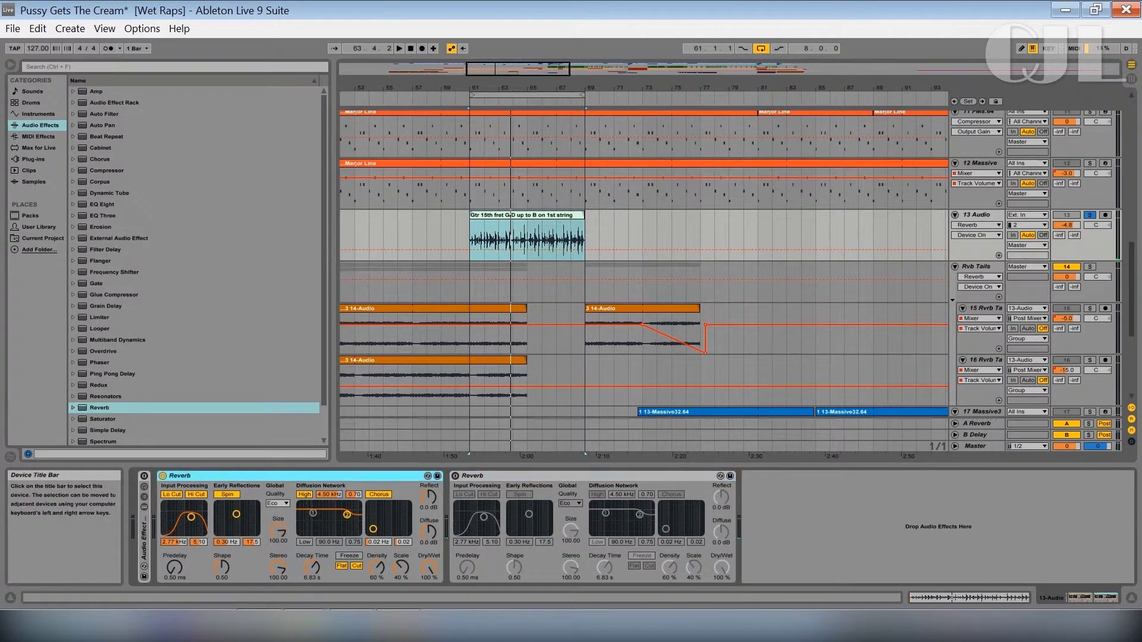
{"action": "key", "text": "space"}
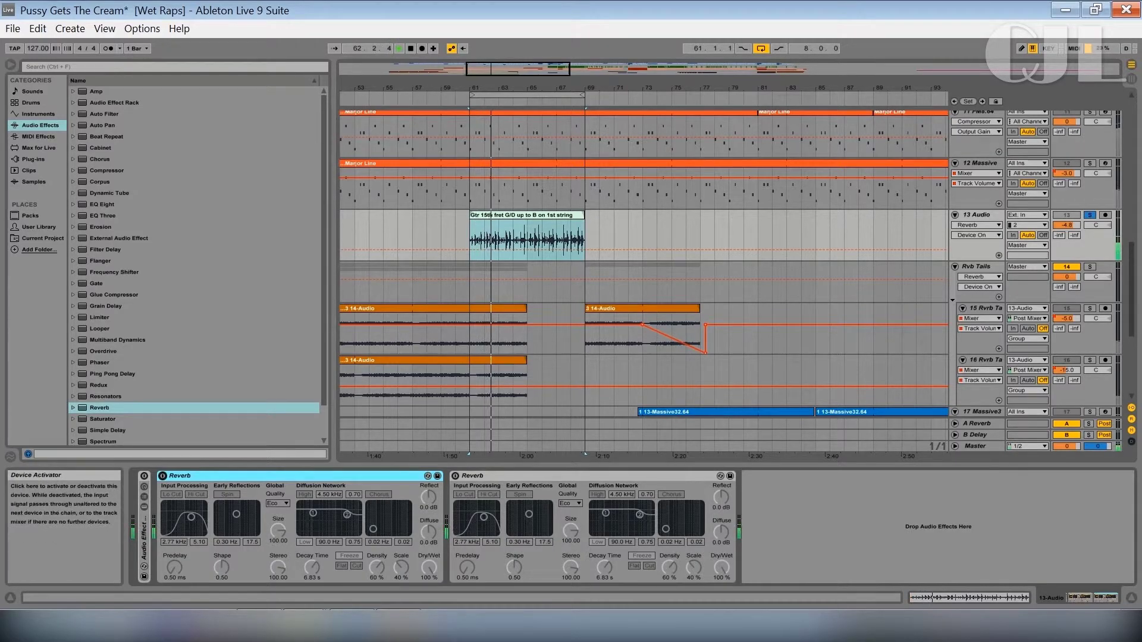
{"action": "left_click", "coordinate": [163, 475]}
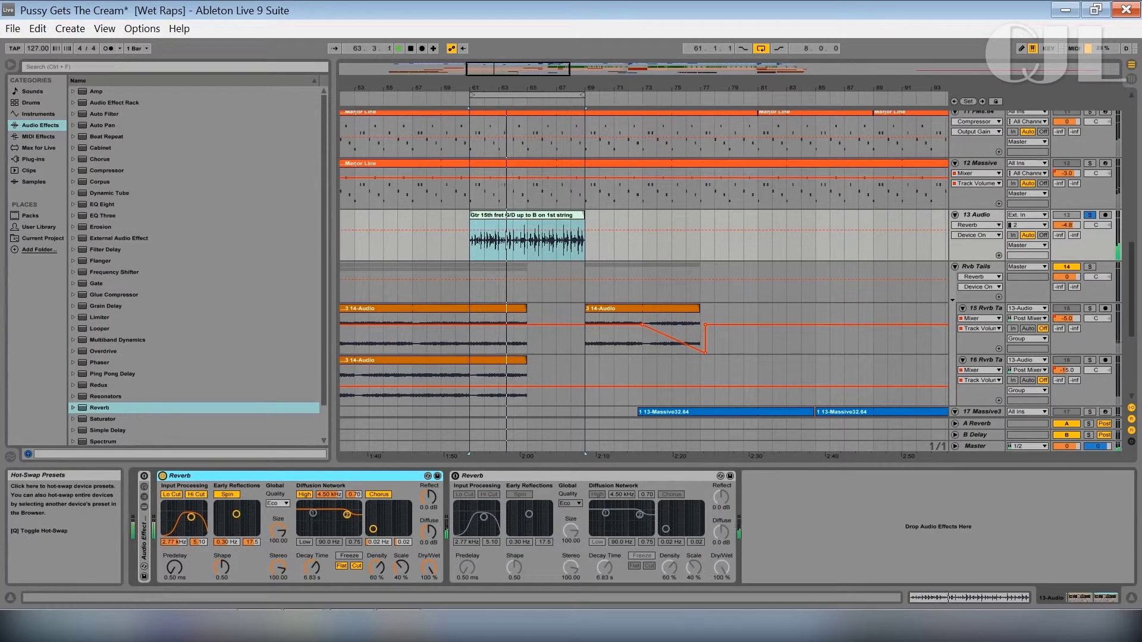
{"action": "left_click", "coordinate": [455, 476]}
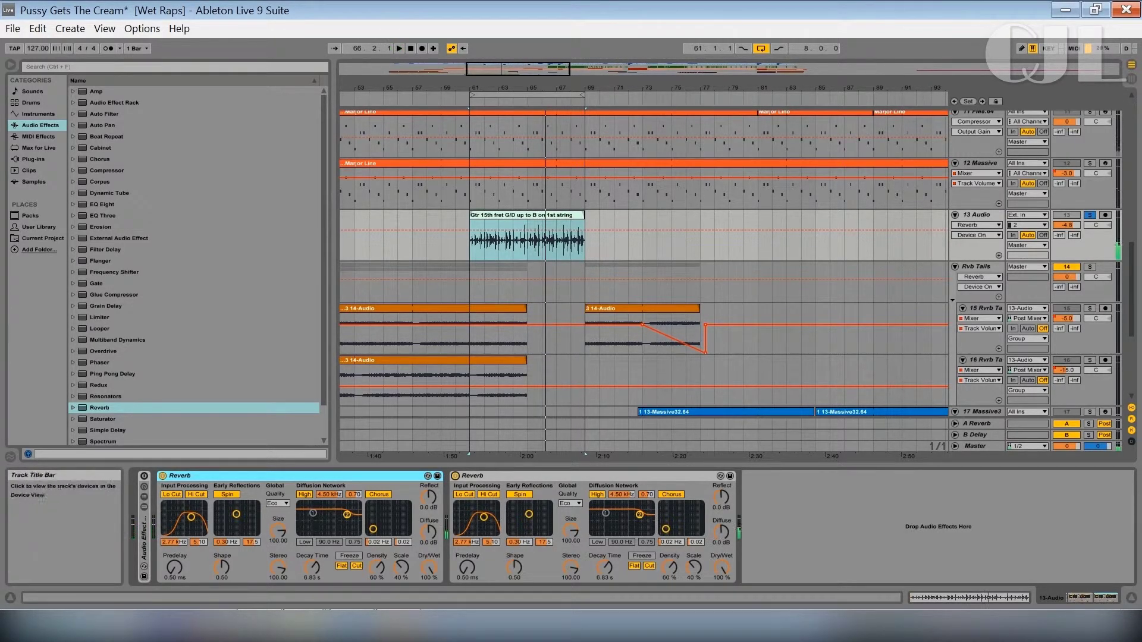
Step: Add a Compressor after the two Reverbs on the 13 Audio track
{"action": "left_click", "coordinate": [979, 215]}
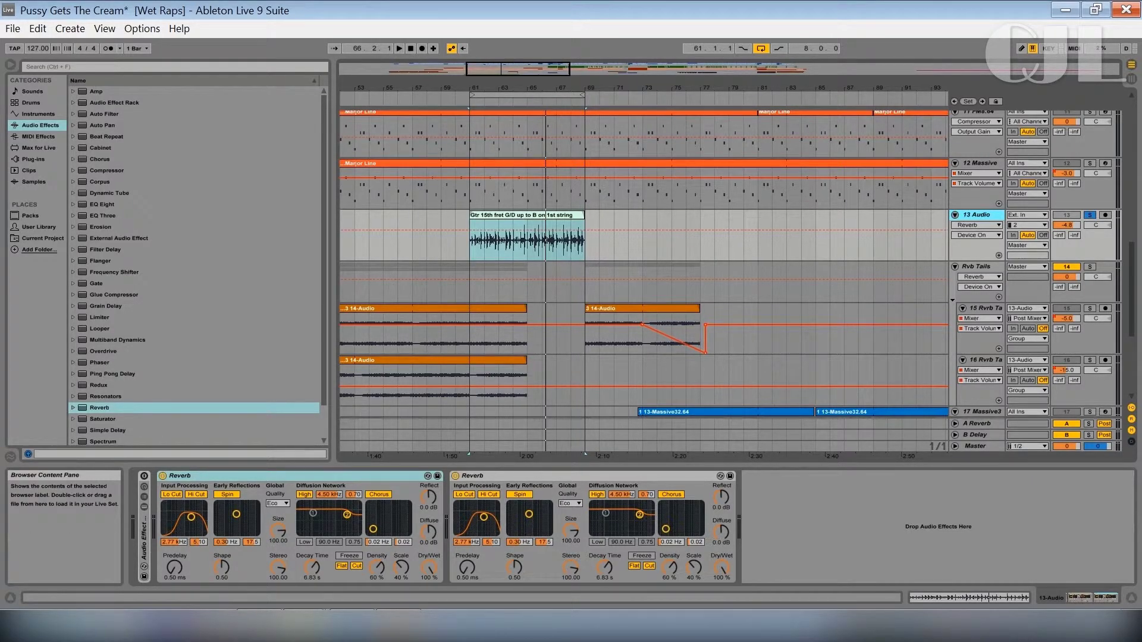
{"action": "left_click", "coordinate": [106, 170]}
{"action": "left_click_drag", "start_coordinate": [107, 170], "coordinate": [812, 527]}
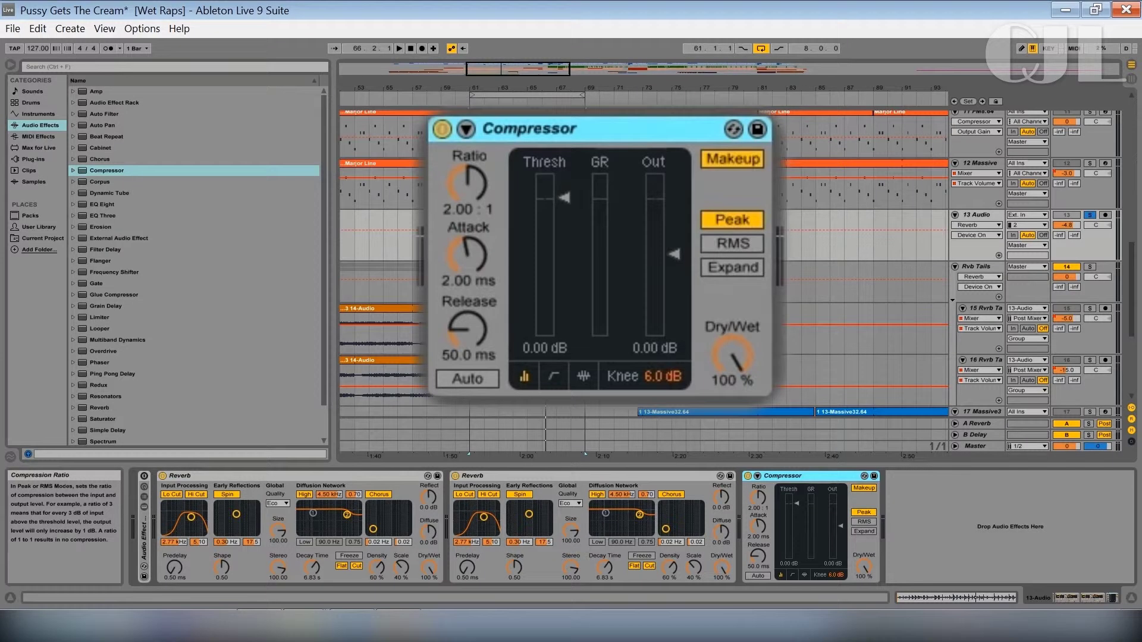
Step: Set the Compressor's ratio to 4:1, attack to 0.20 ms and release to 64 ms
{"action": "left_click", "coordinate": [758, 498]}
{"action": "type", "text": "4"}
{"action": "key", "text": "Return"}
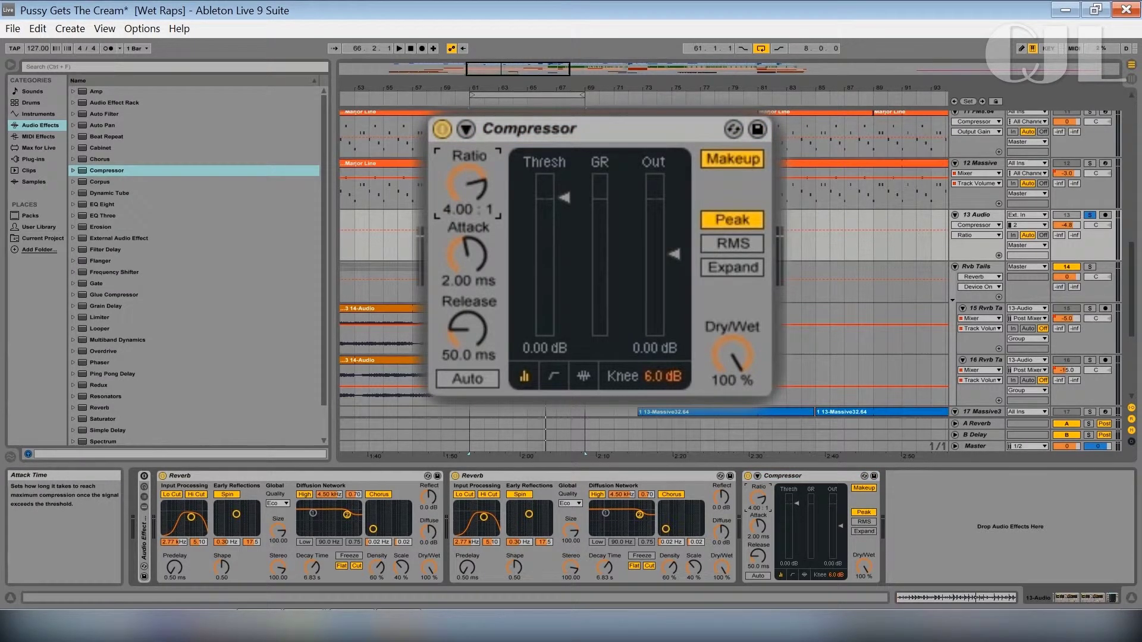
{"action": "left_click_drag", "start_coordinate": [757, 526], "coordinate": [757, 532]}
{"action": "left_click", "coordinate": [758, 536]}
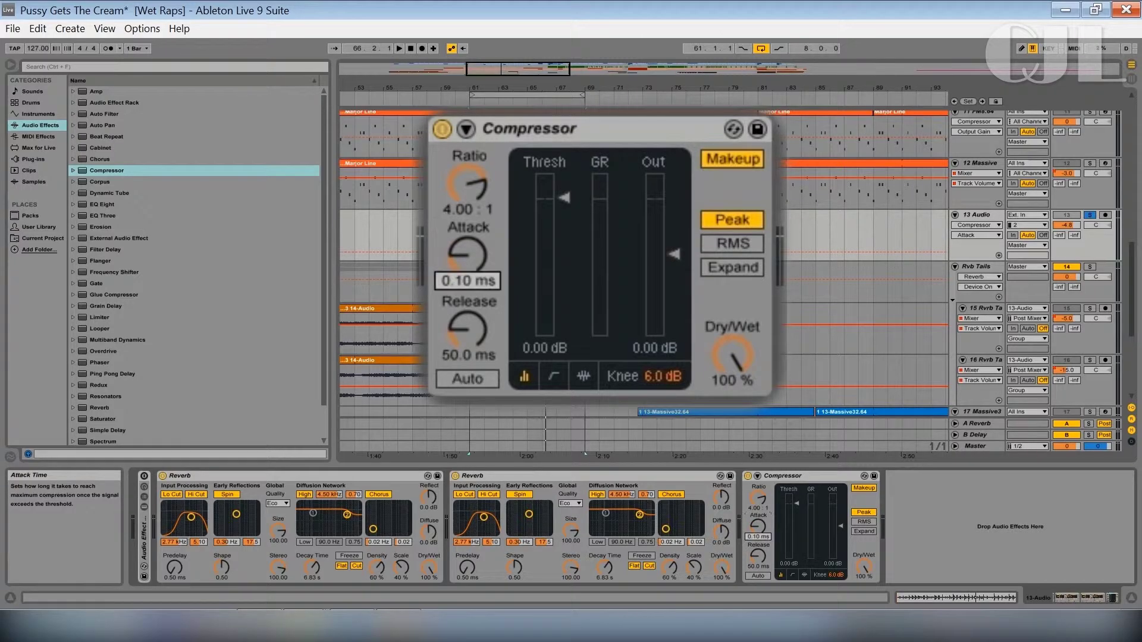
{"action": "key", "text": "BackSpace"}
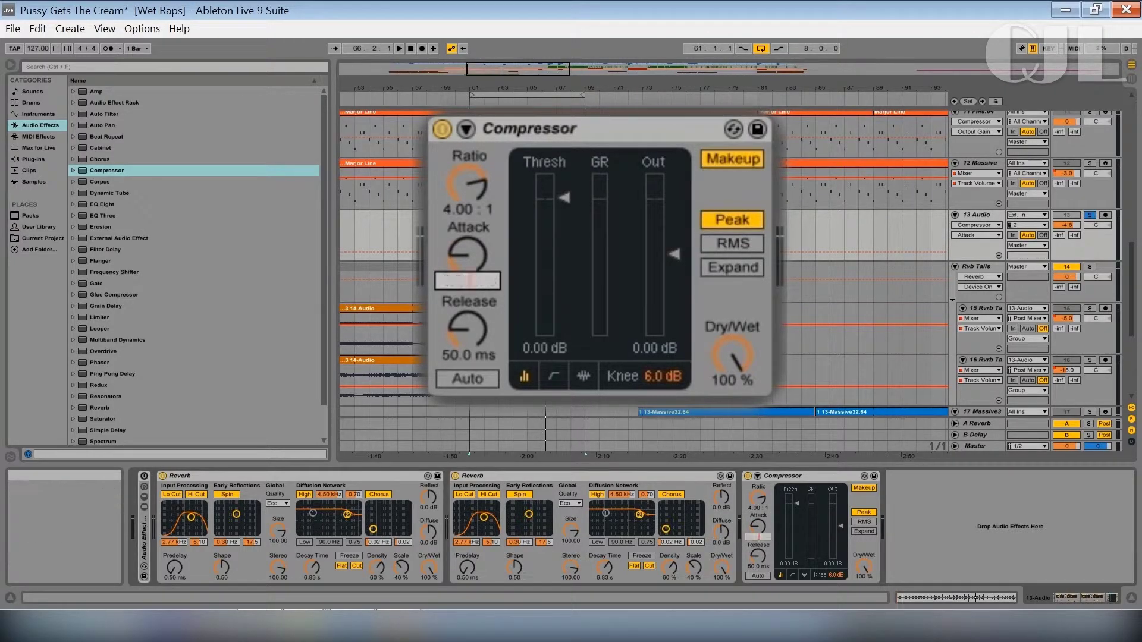
{"action": "type", "text": ".2"}
{"action": "key", "text": "Return"}
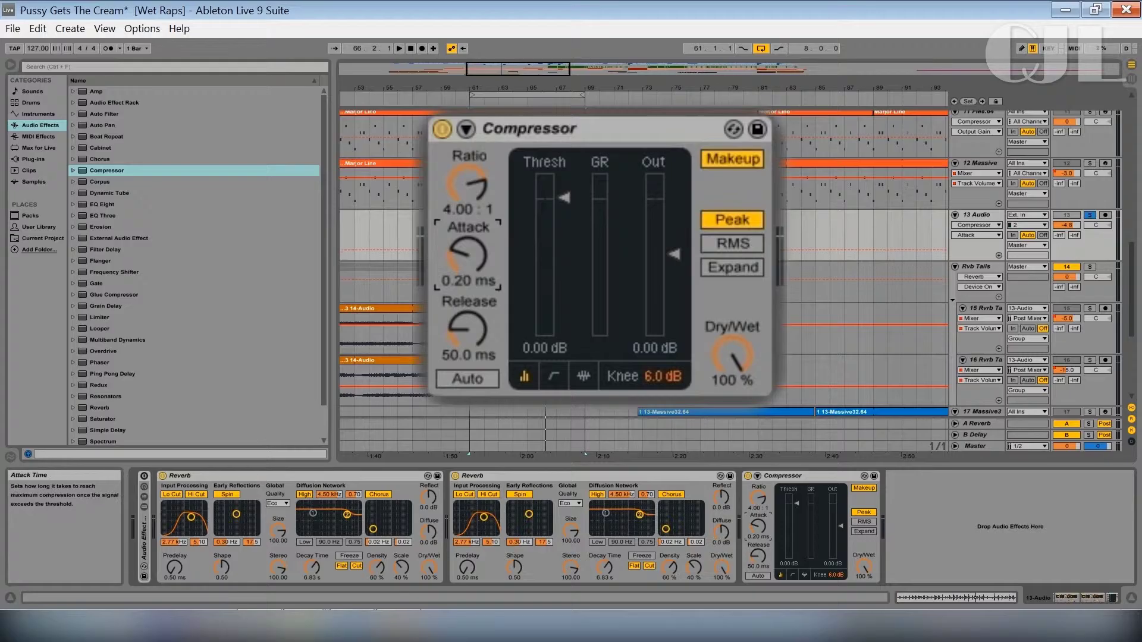
{"action": "left_click", "coordinate": [758, 566]}
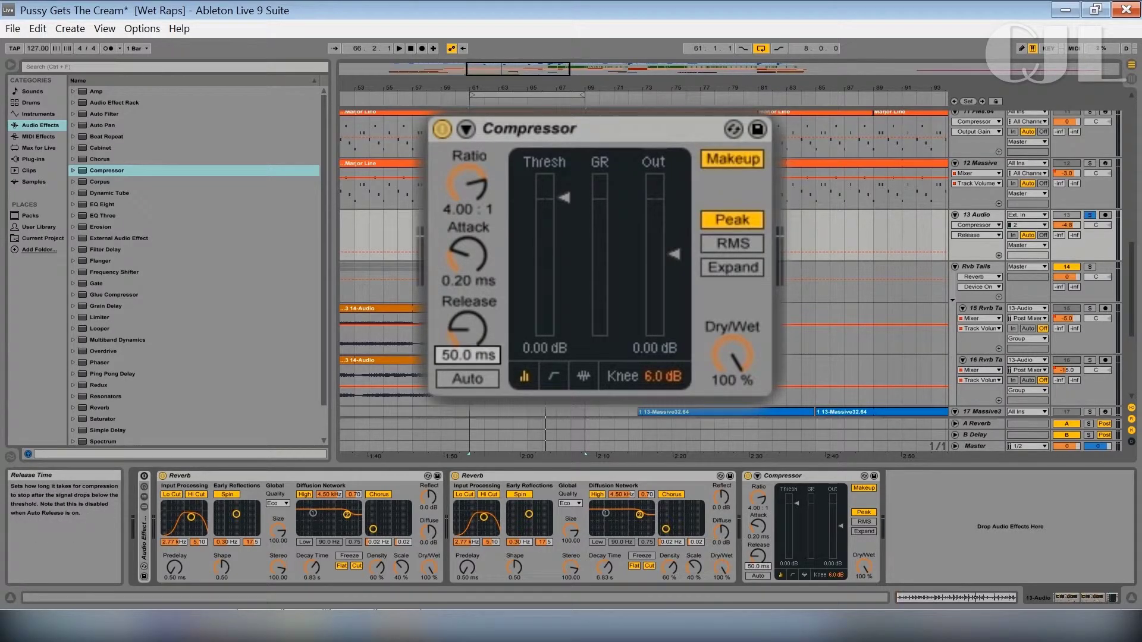
{"action": "type", "text": "64"}
{"action": "key", "text": "Return"}
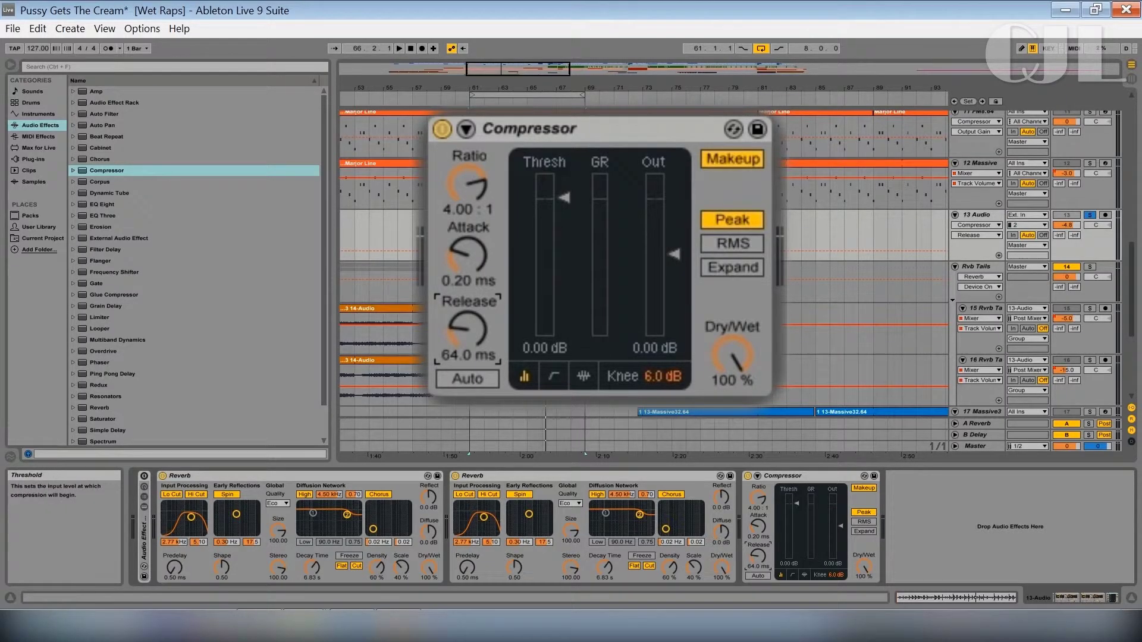
Step: Enable the Compressor's sidechain with the 2-Kit-Core 808 drum track as its audio source
{"action": "left_click", "coordinate": [757, 475]}
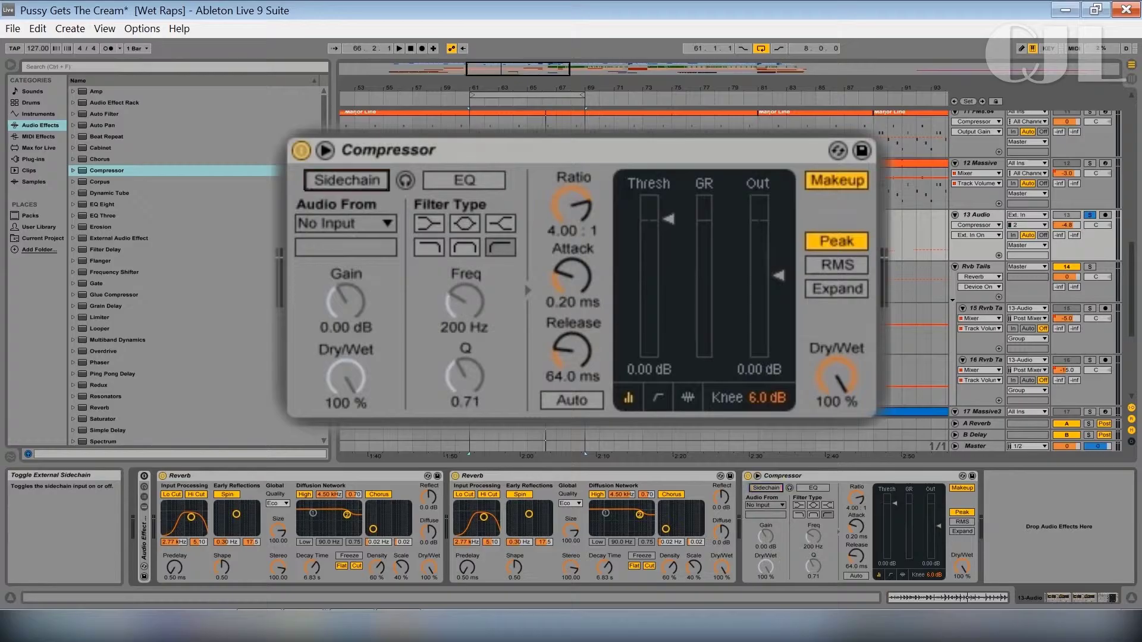
{"action": "left_click", "coordinate": [767, 488]}
{"action": "left_click", "coordinate": [766, 505]}
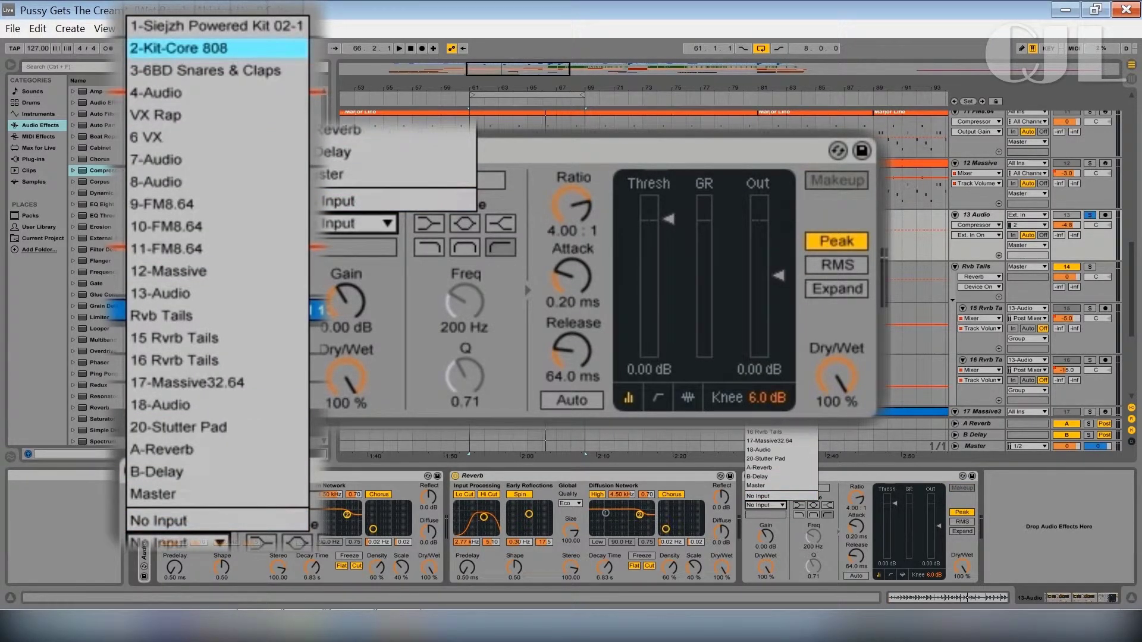
{"action": "left_click", "coordinate": [178, 48]}
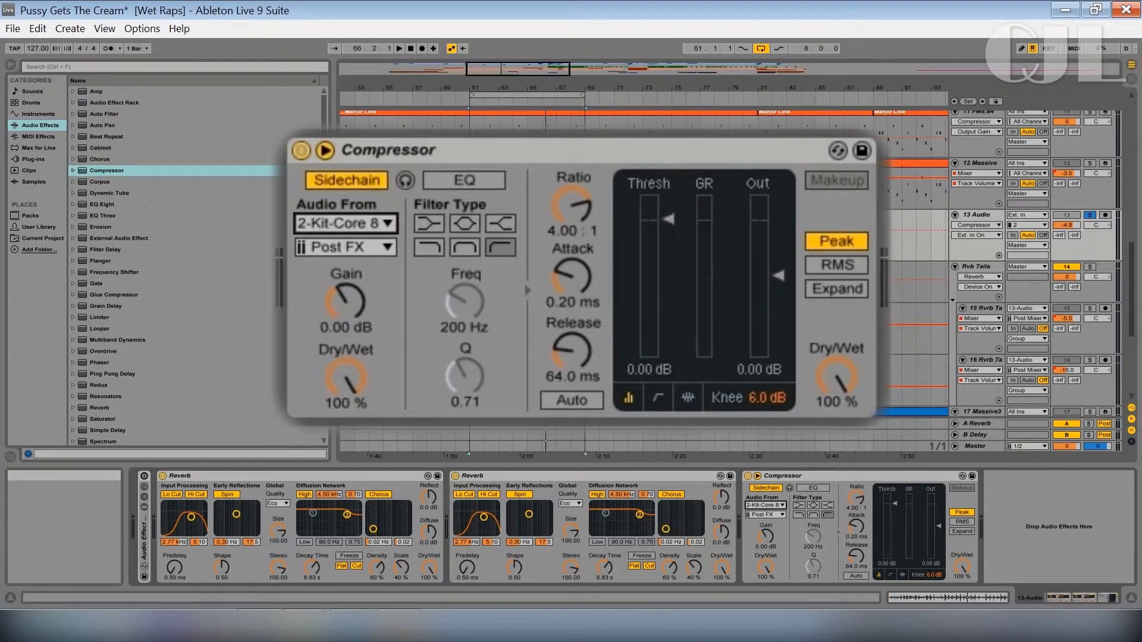
{"action": "scroll", "coordinate": [1035, 267], "scroll_direction": "up", "scroll_amount": 6}
{"action": "scroll", "coordinate": [1035, 268], "scroll_direction": "up", "scroll_amount": 3}
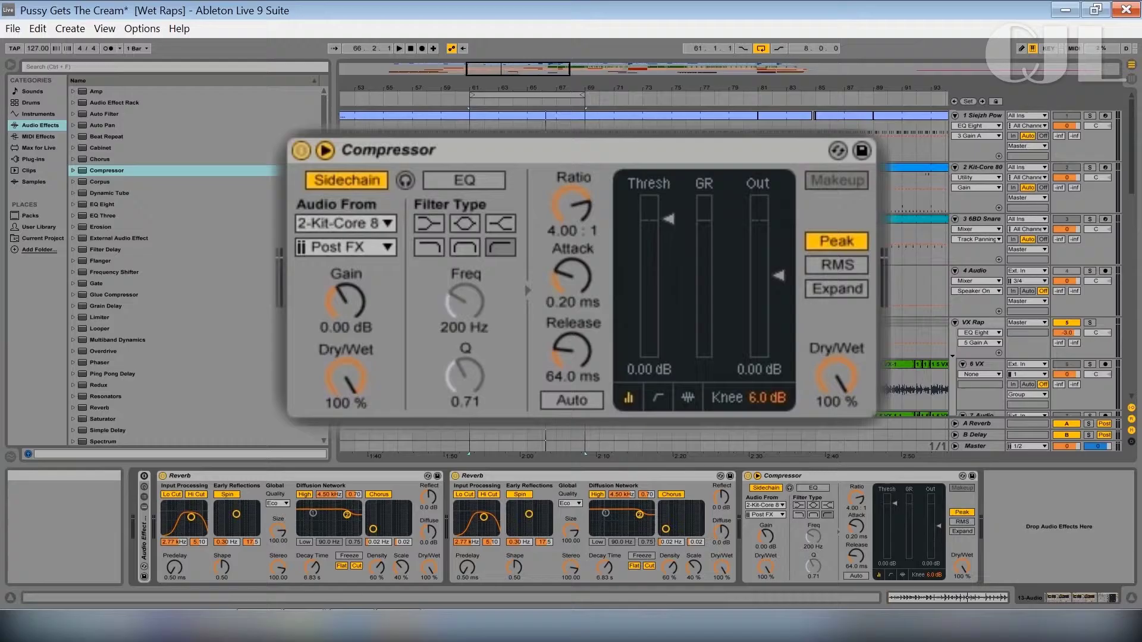
{"action": "scroll", "coordinate": [916, 267], "scroll_direction": "down", "scroll_amount": 10}
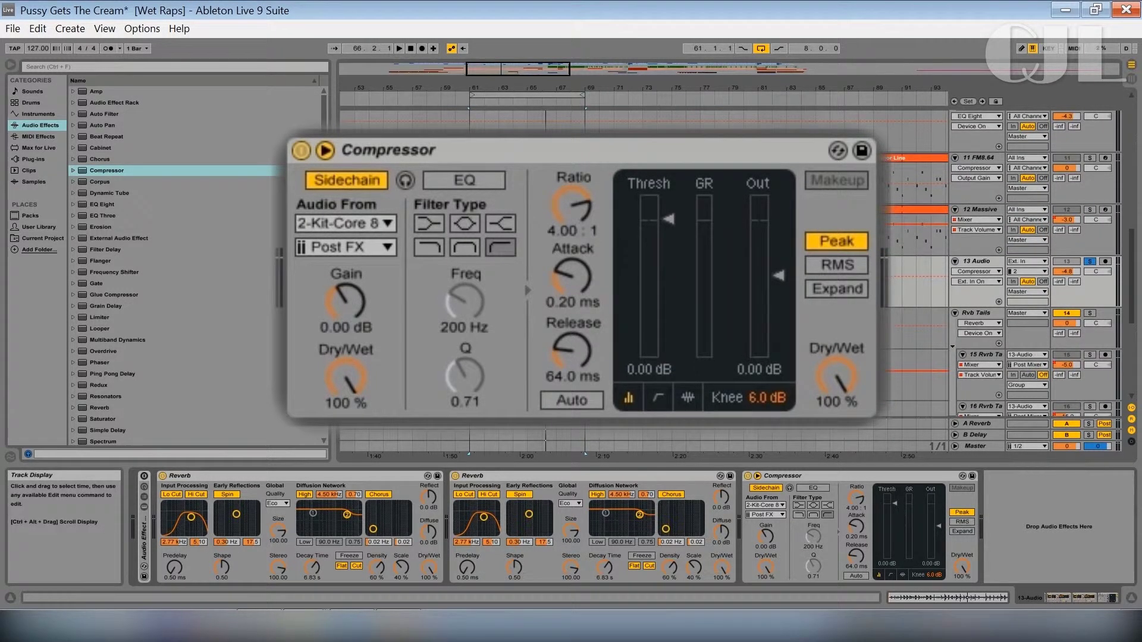
Step: Lower the Compressor's threshold to -29.0 dB during playback and enable the sidechain EQ with a band-pass filter
{"action": "key", "text": "space"}
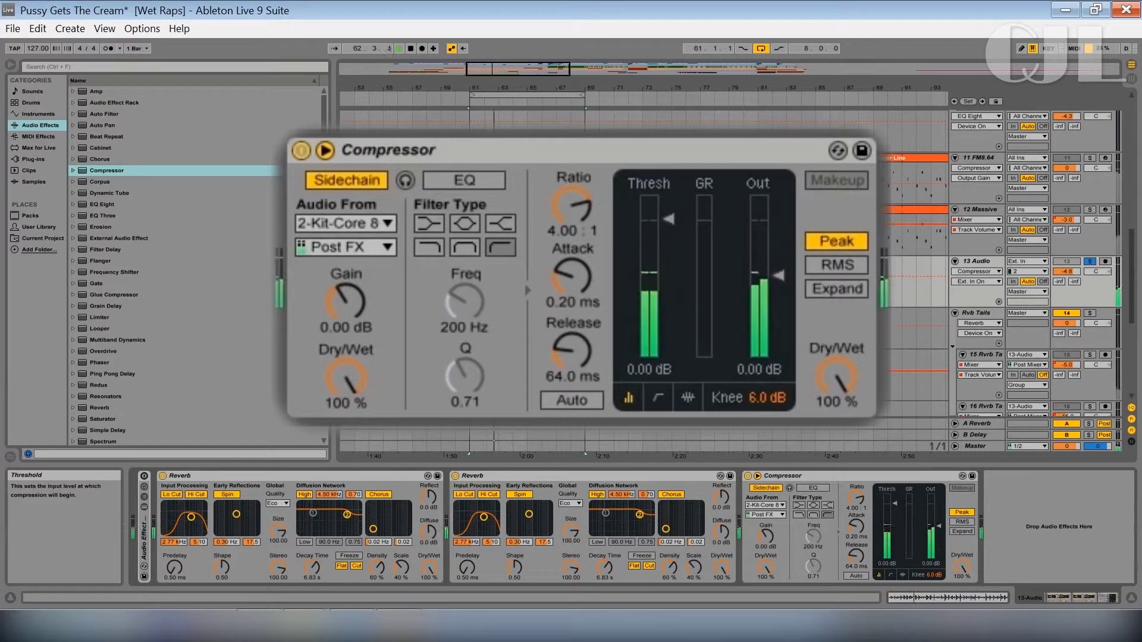
{"action": "left_click_drag", "start_coordinate": [669, 219], "coordinate": [668, 317]}
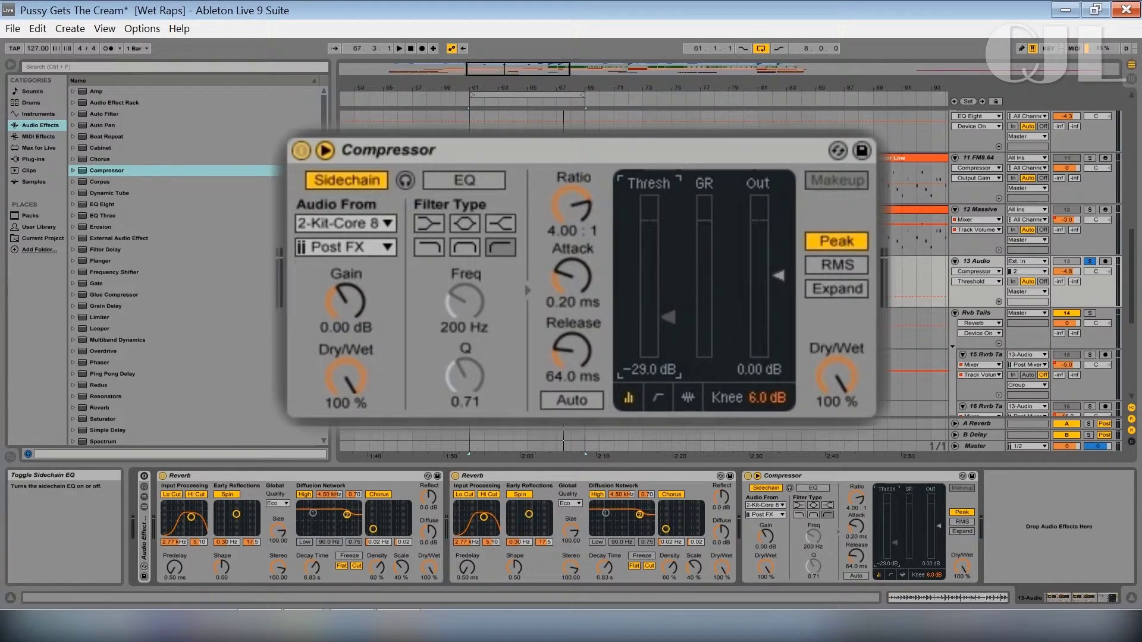
{"action": "left_click", "coordinate": [465, 180]}
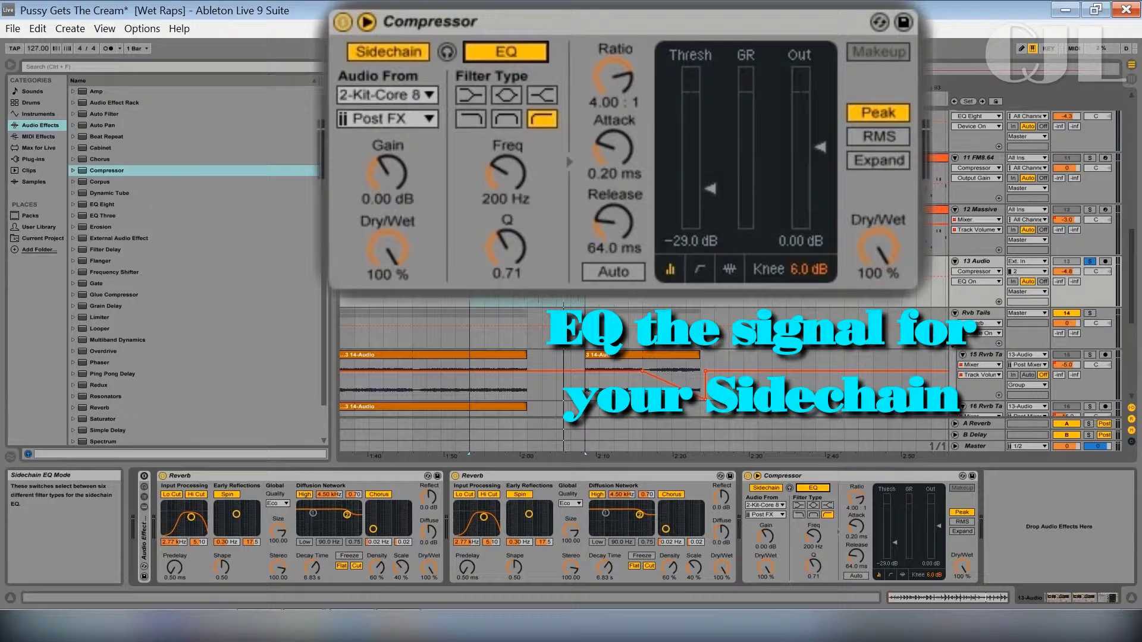
{"action": "left_click", "coordinate": [812, 515]}
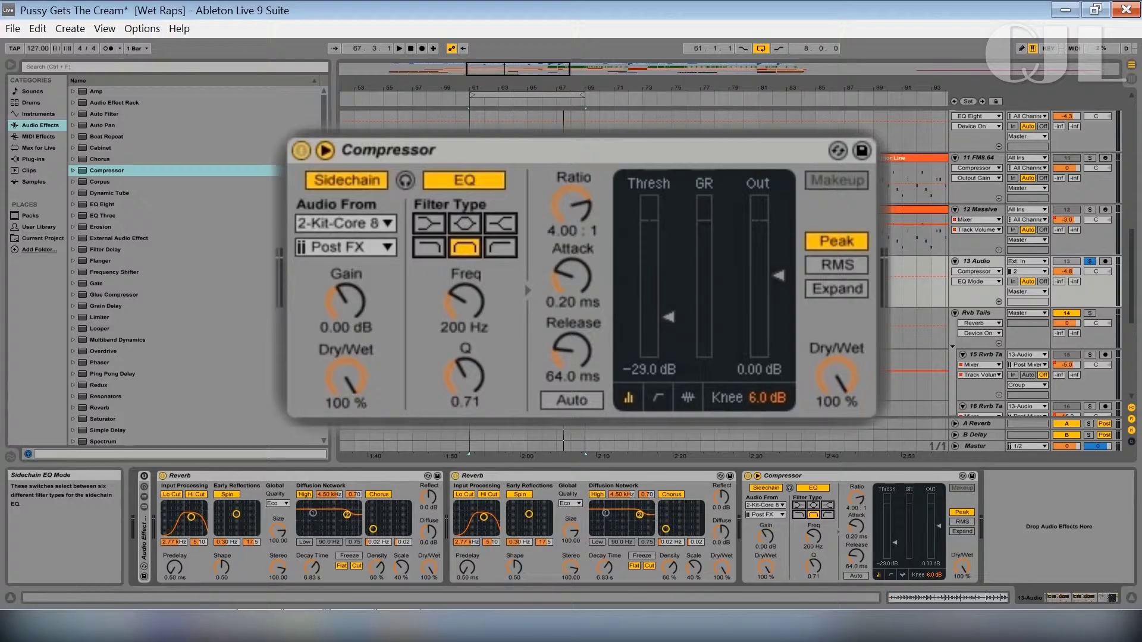
Step: Set the Compressor's sidechain EQ frequency to 305 Hz and lower its threshold to -38.9 dB during playback
{"action": "left_click", "coordinate": [812, 537]}
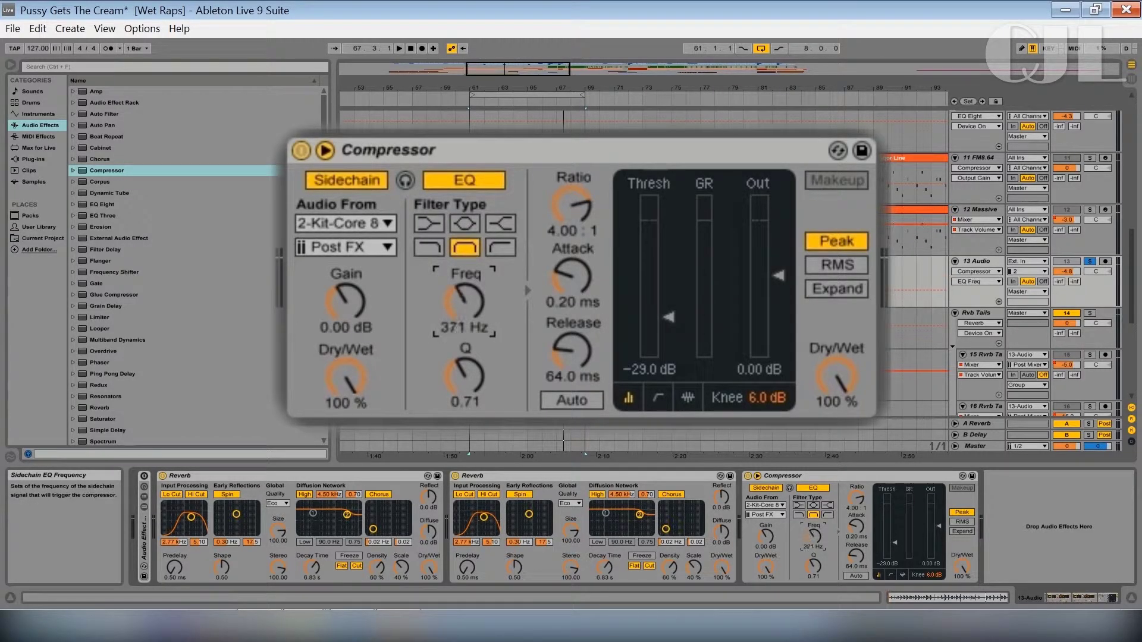
{"action": "left_click_drag", "start_coordinate": [812, 536], "coordinate": [813, 534]}
{"action": "left_click_drag", "start_coordinate": [813, 536], "coordinate": [813, 511]}
{"action": "key", "text": "space"}
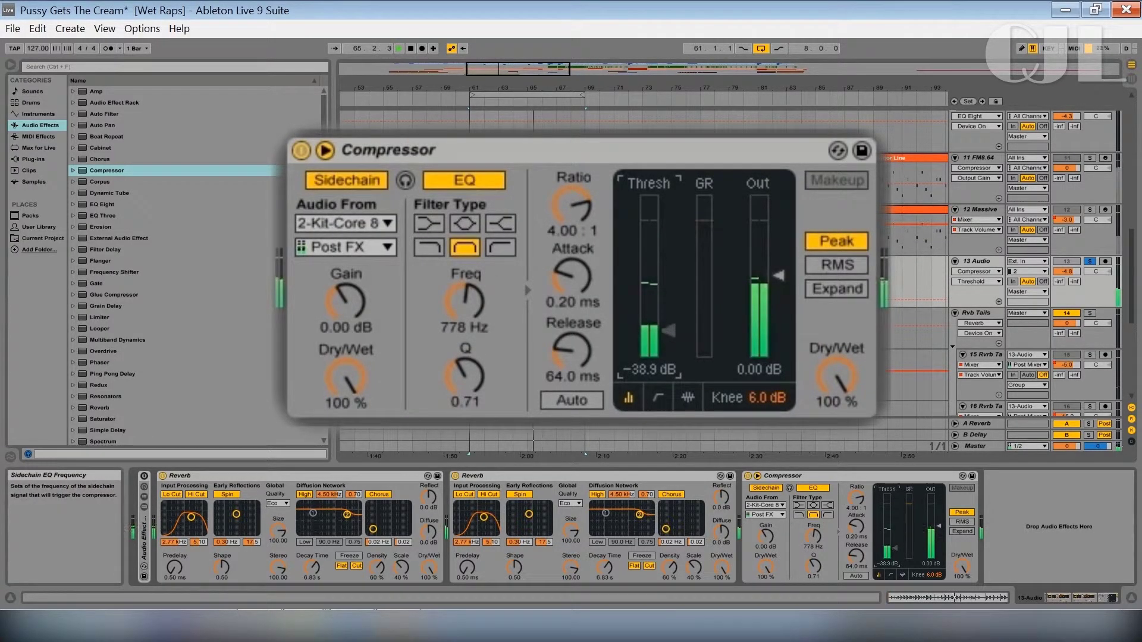
{"action": "left_click_drag", "start_coordinate": [813, 536], "coordinate": [813, 557]}
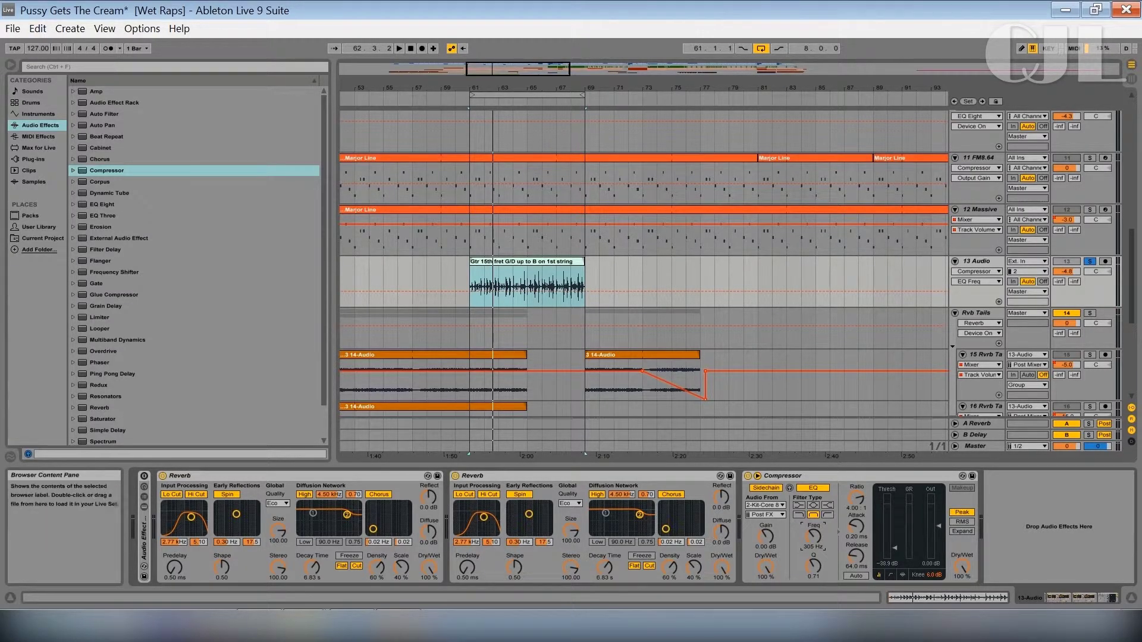
Step: Insert an Auto Pan before the Compressor with phase 0.00°, amount 23.0 % and the sawtooth-down waveform
{"action": "left_click", "coordinate": [102, 125]}
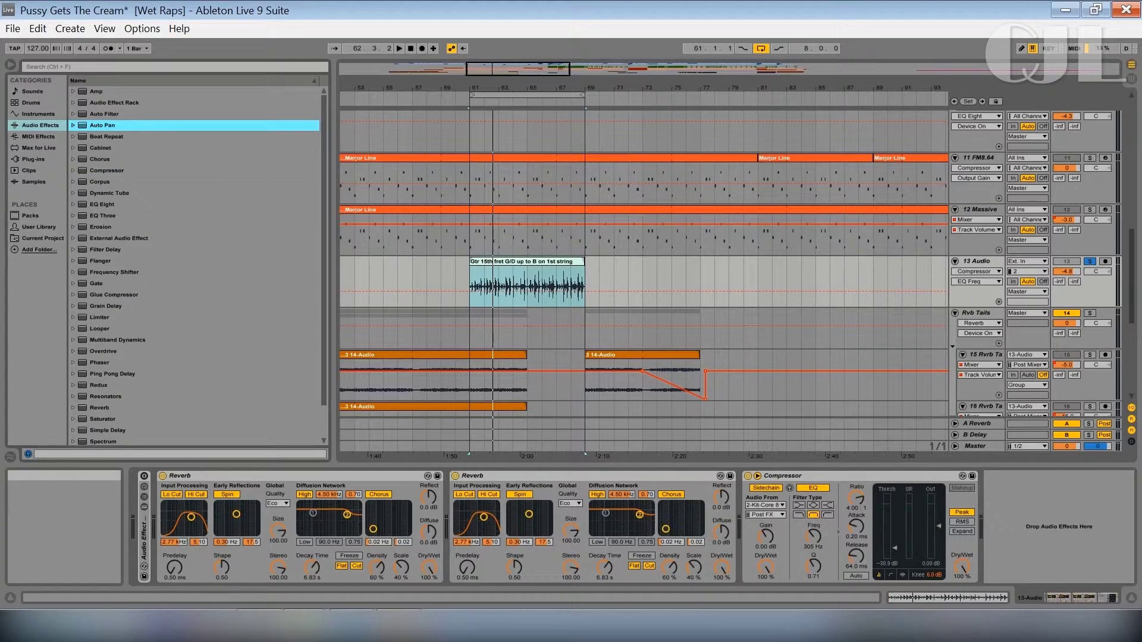
{"action": "left_click_drag", "start_coordinate": [102, 125], "coordinate": [742, 526]}
{"action": "left_click_drag", "start_coordinate": [816, 537], "coordinate": [816, 588]}
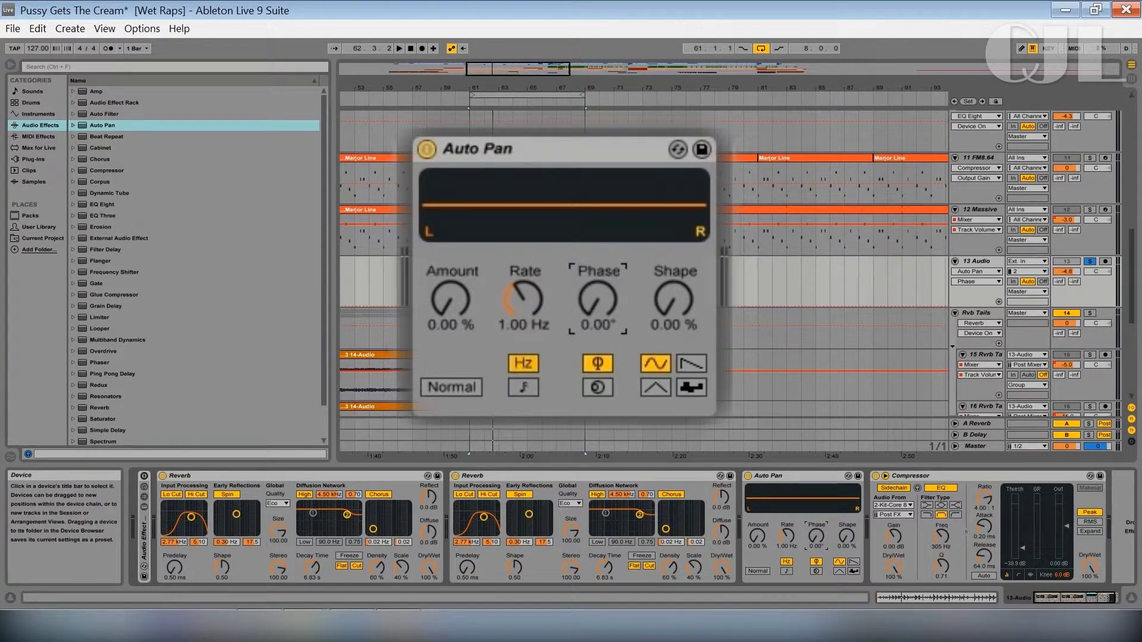
{"action": "left_click_drag", "start_coordinate": [757, 536], "coordinate": [758, 509]}
{"action": "left_click", "coordinate": [692, 363]}
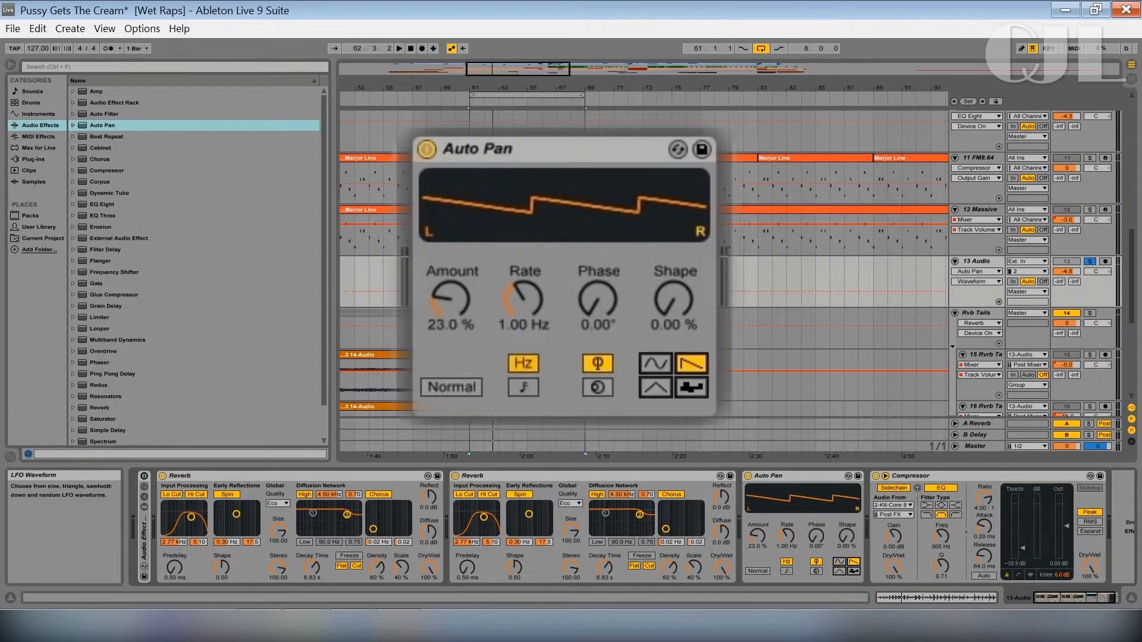
Step: Tempo-sync the Auto Pan at rate 1/16, invert its waveform and raise its amount to 53.2 % during playback
{"action": "left_click", "coordinate": [524, 387]}
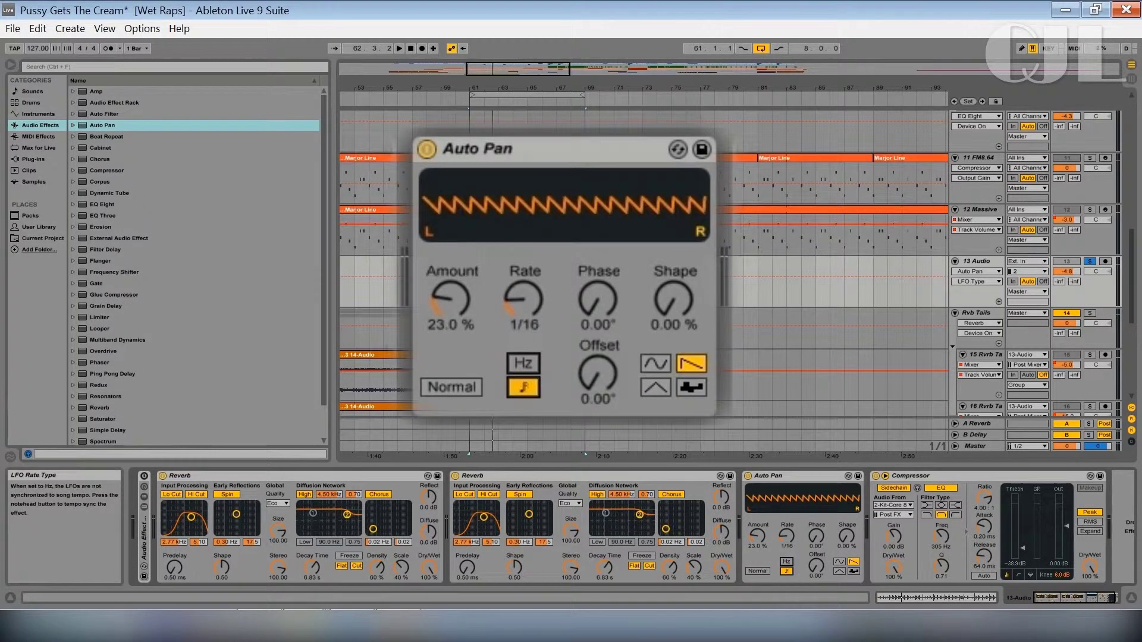
{"action": "left_click", "coordinate": [451, 387]}
{"action": "left_click_drag", "start_coordinate": [451, 300], "coordinate": [450, 288]}
{"action": "key", "text": "space"}
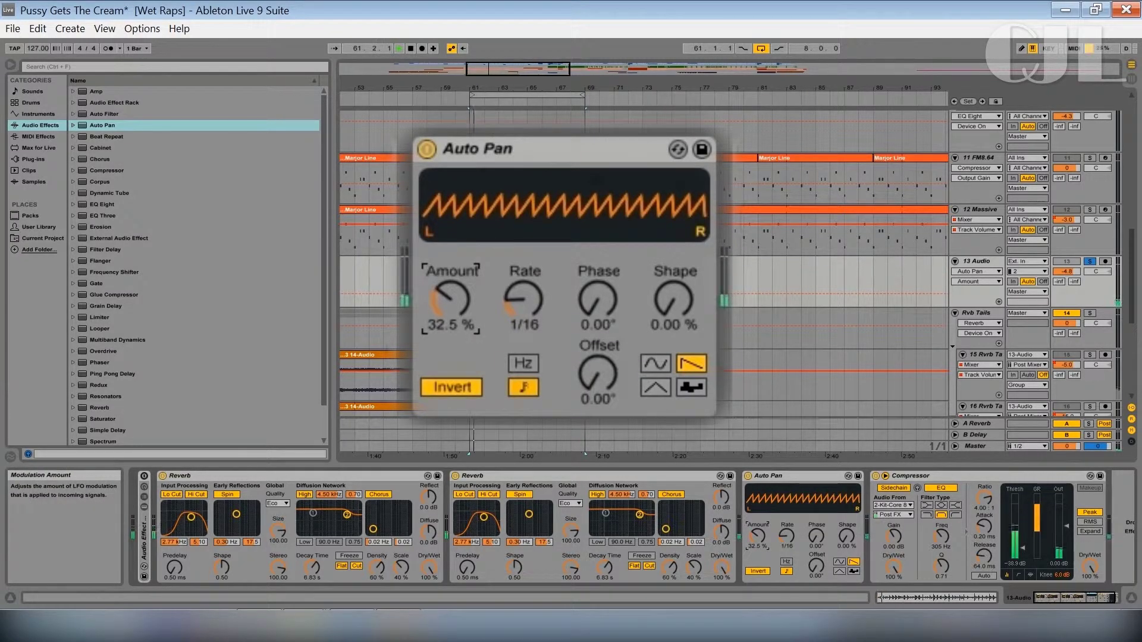
{"action": "left_click_drag", "start_coordinate": [757, 535], "coordinate": [757, 531]}
{"action": "left_click_drag", "start_coordinate": [450, 284], "coordinate": [450, 264]}
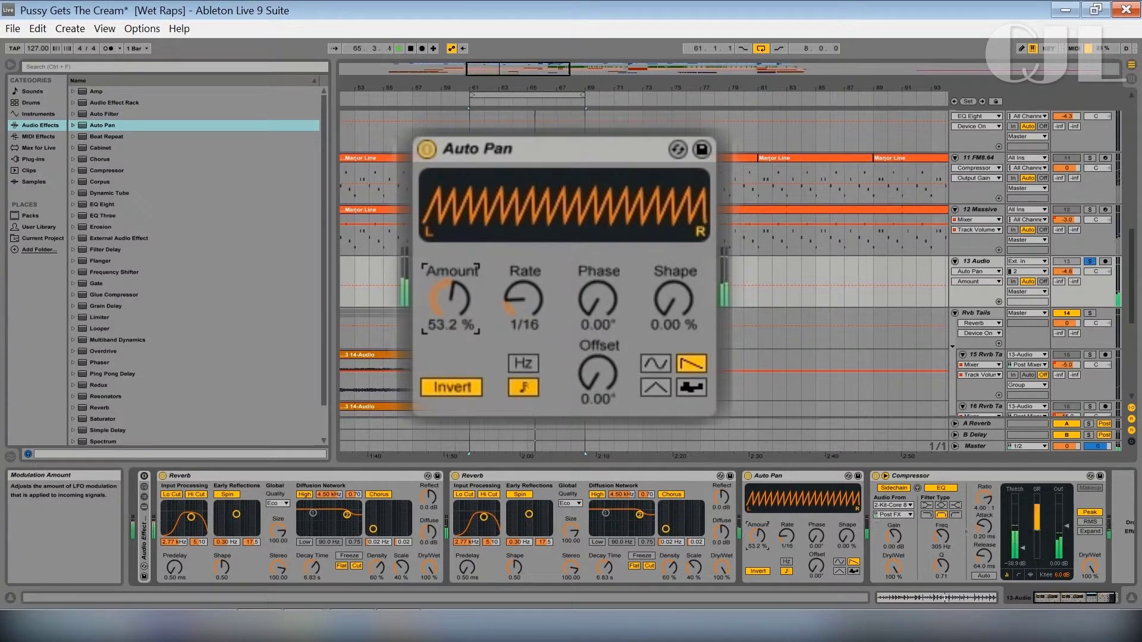
Step: Reset the Auto Pan amount, bypass the Compressor and set the amount to 42.1 % during playback
{"action": "key", "text": "Delete"}
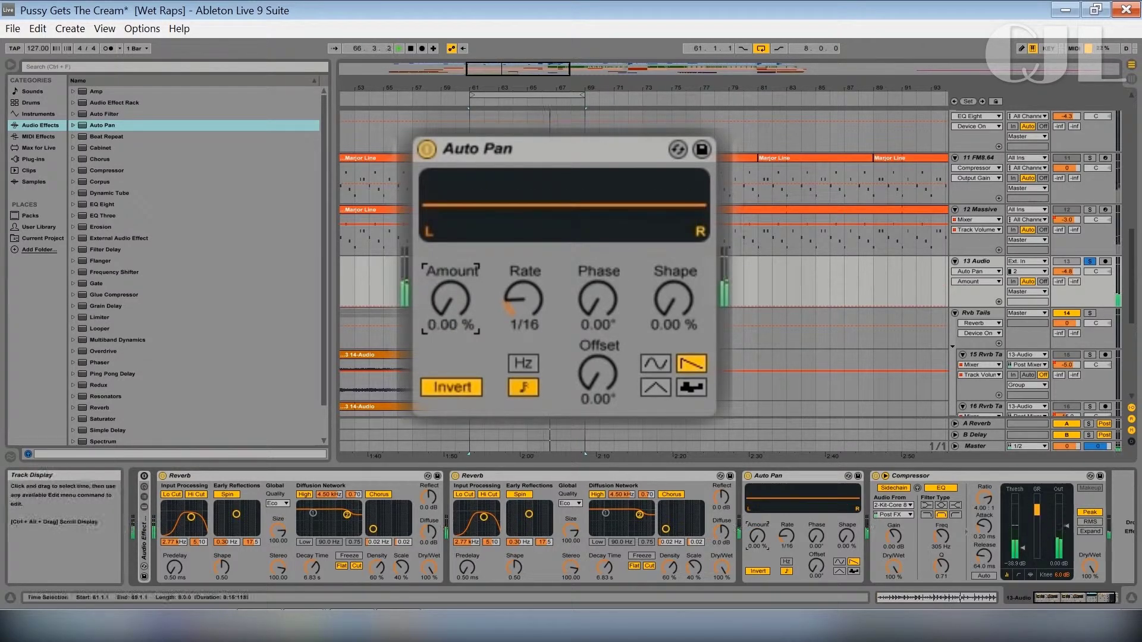
{"action": "key", "text": "space"}
{"action": "left_click", "coordinate": [876, 476]}
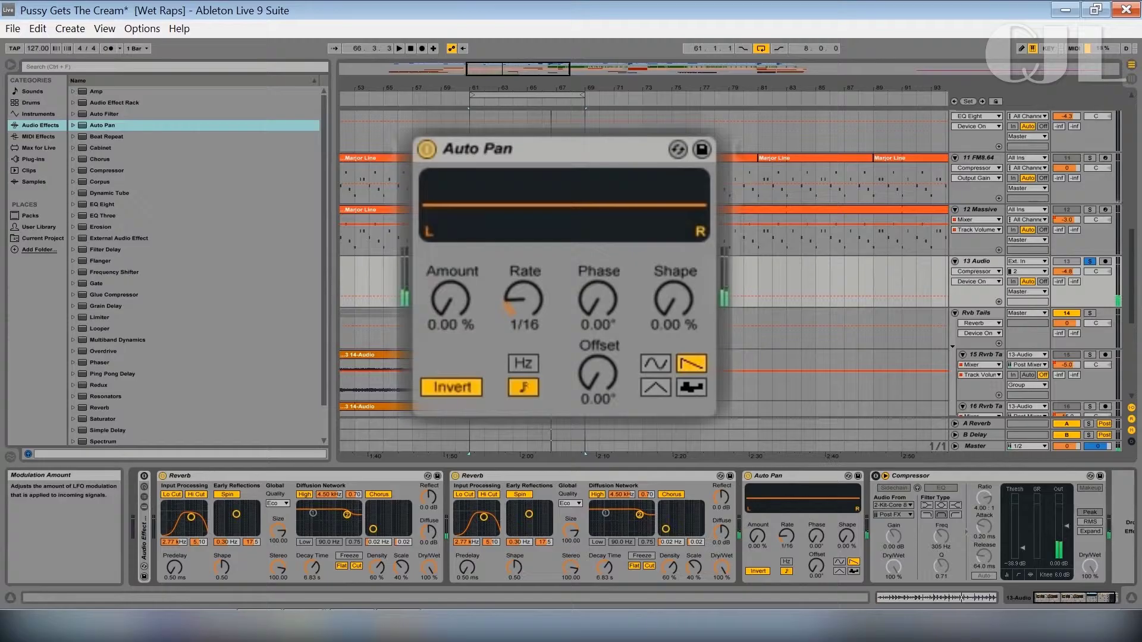
{"action": "left_click_drag", "start_coordinate": [451, 300], "coordinate": [451, 246]}
{"action": "key", "text": "space"}
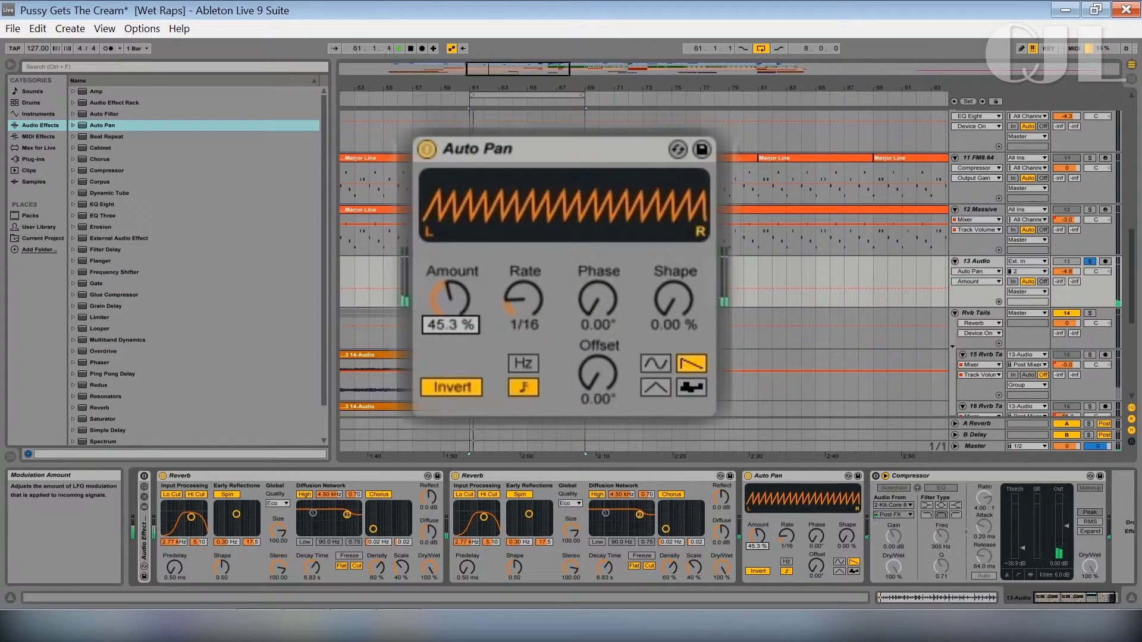
{"action": "left_click_drag", "start_coordinate": [757, 536], "coordinate": [757, 515]}
{"action": "left_click_drag", "start_coordinate": [450, 225], "coordinate": [450, 250]}
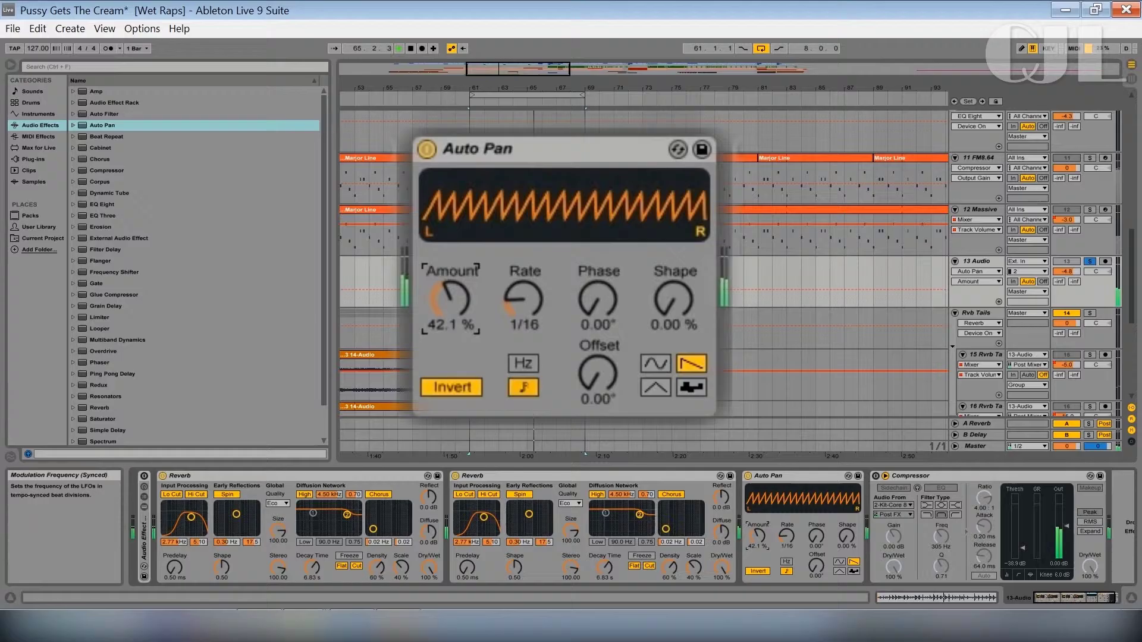
Step: Try an Auto Pan rate of 1/2, settle on 3/16 and raise the amount to 46.8 %
{"action": "left_click_drag", "start_coordinate": [523, 298], "coordinate": [523, 284]}
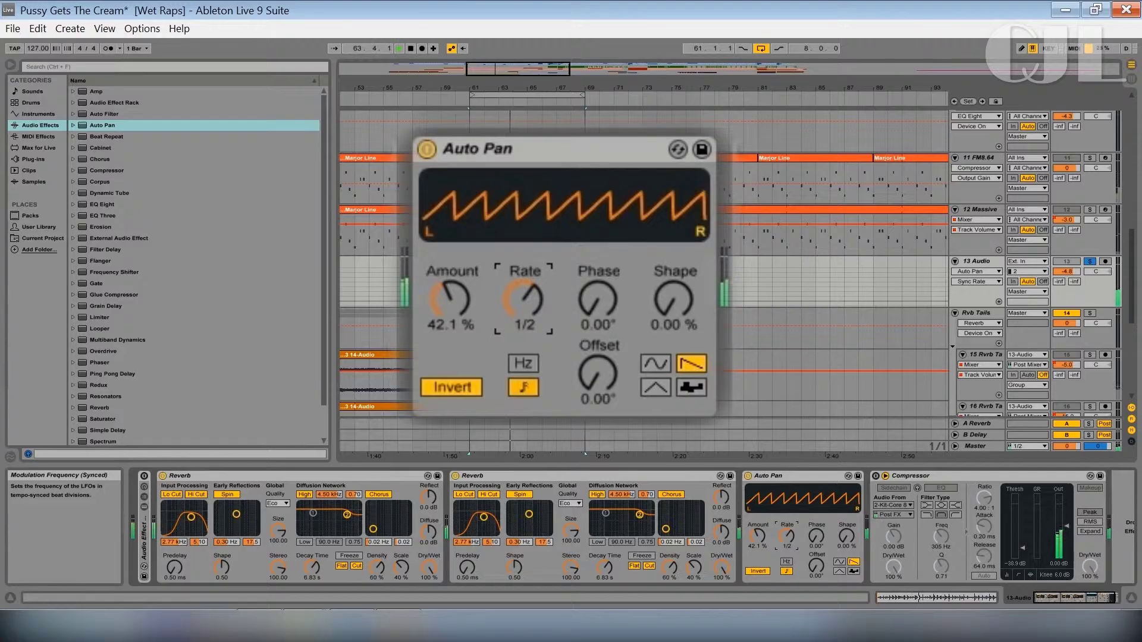
{"action": "left_click_drag", "start_coordinate": [524, 284], "coordinate": [524, 293]}
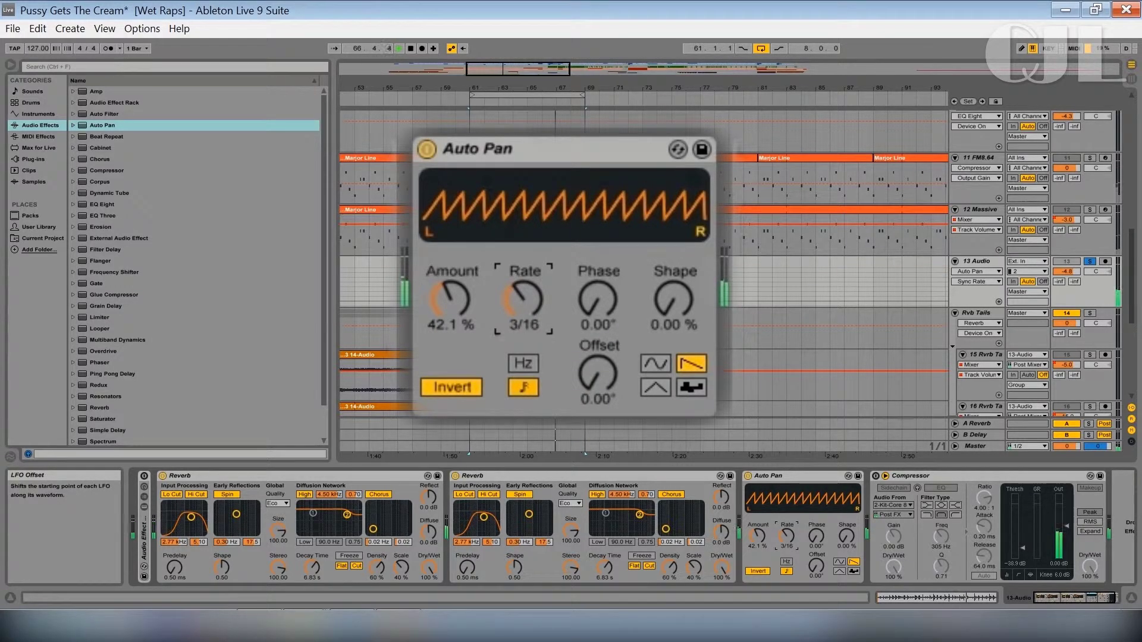
{"action": "mouse_move", "coordinate": [816, 567]}
{"action": "left_mouse_down"}
{"action": "mouse_move", "coordinate": [816, 557]}
{"action": "mouse_move", "coordinate": [816, 566]}
{"action": "left_mouse_up"}
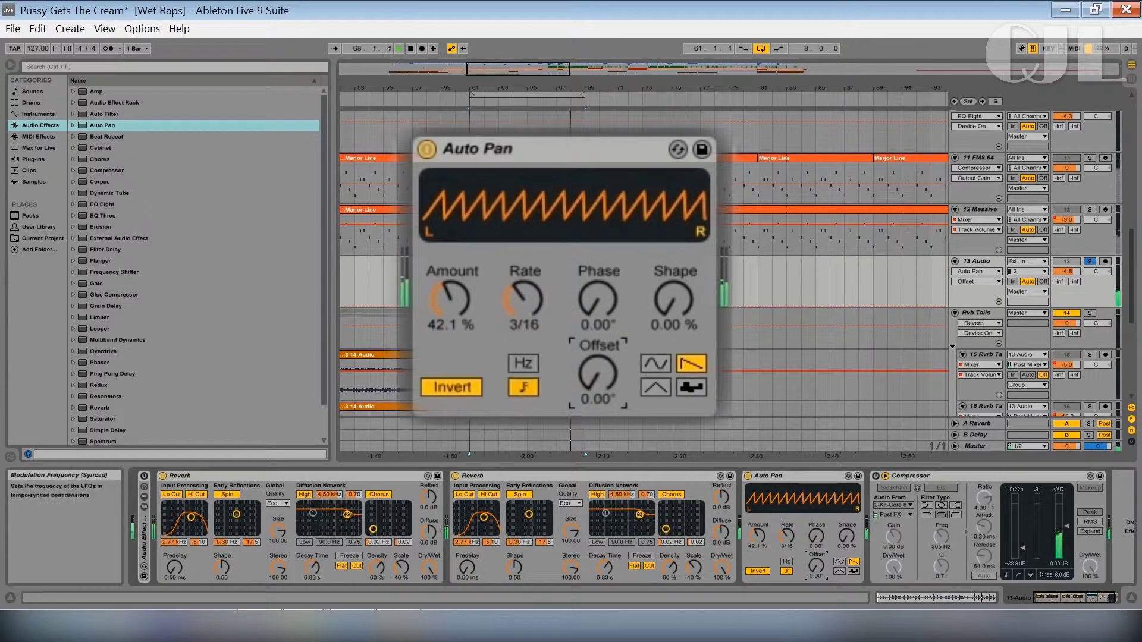
{"action": "mouse_move", "coordinate": [450, 299]}
{"action": "left_mouse_down"}
{"action": "mouse_move", "coordinate": [451, 235]}
{"action": "mouse_move", "coordinate": [450, 284]}
{"action": "left_mouse_up"}
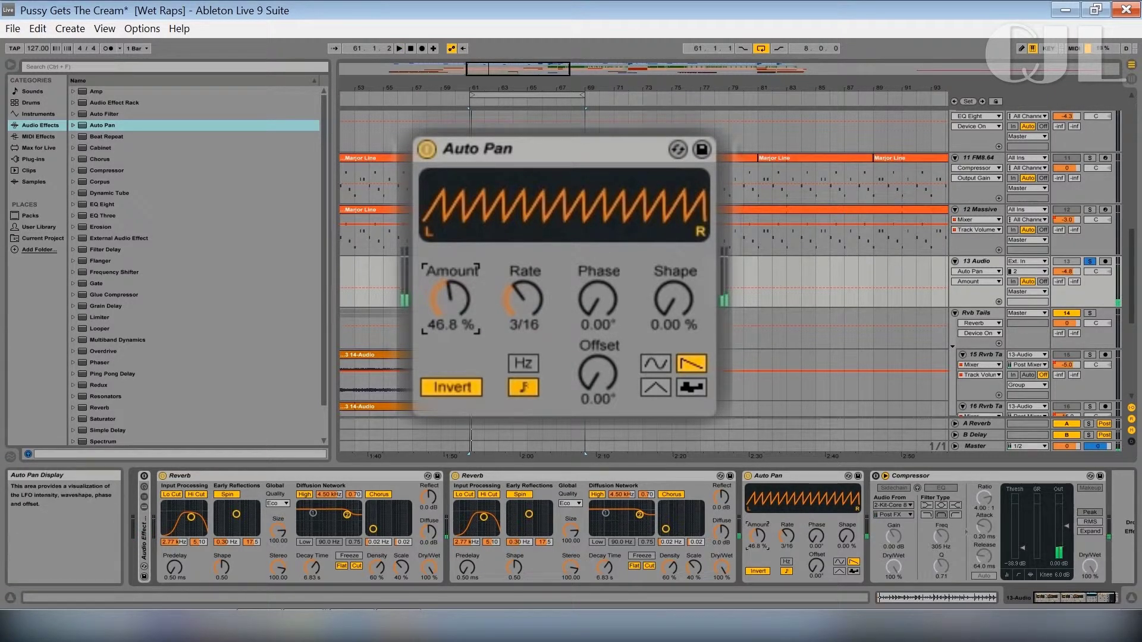
Step: Re-enable the Compressor and set the Auto Pan rate to 1 and amount to 69.8 % during playback
{"action": "left_click", "coordinate": [875, 476]}
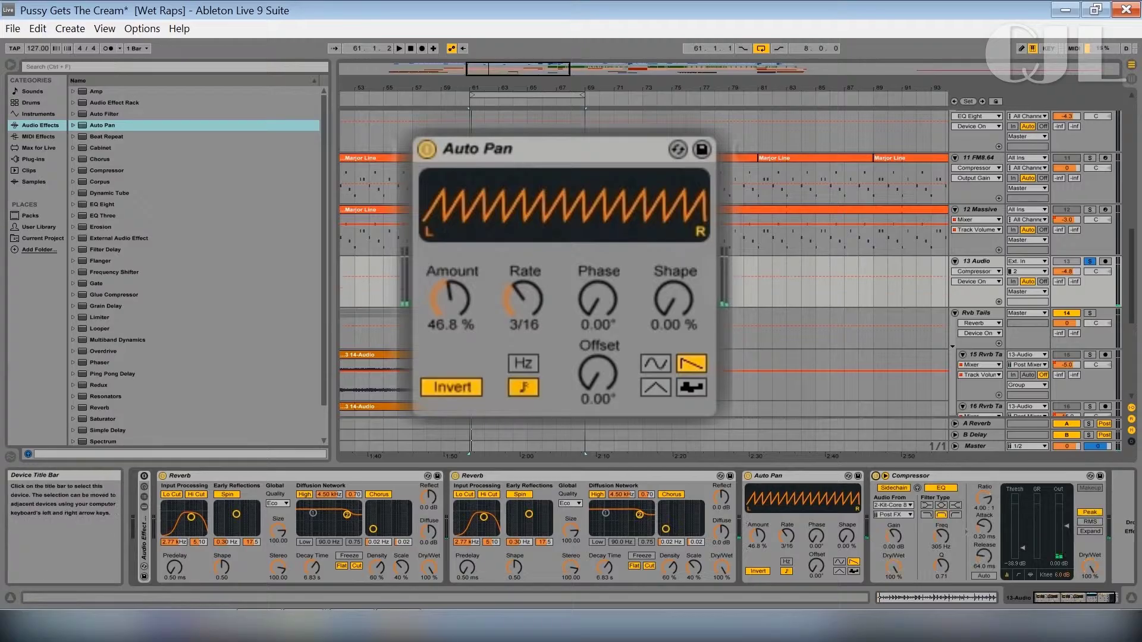
{"action": "key", "text": "space"}
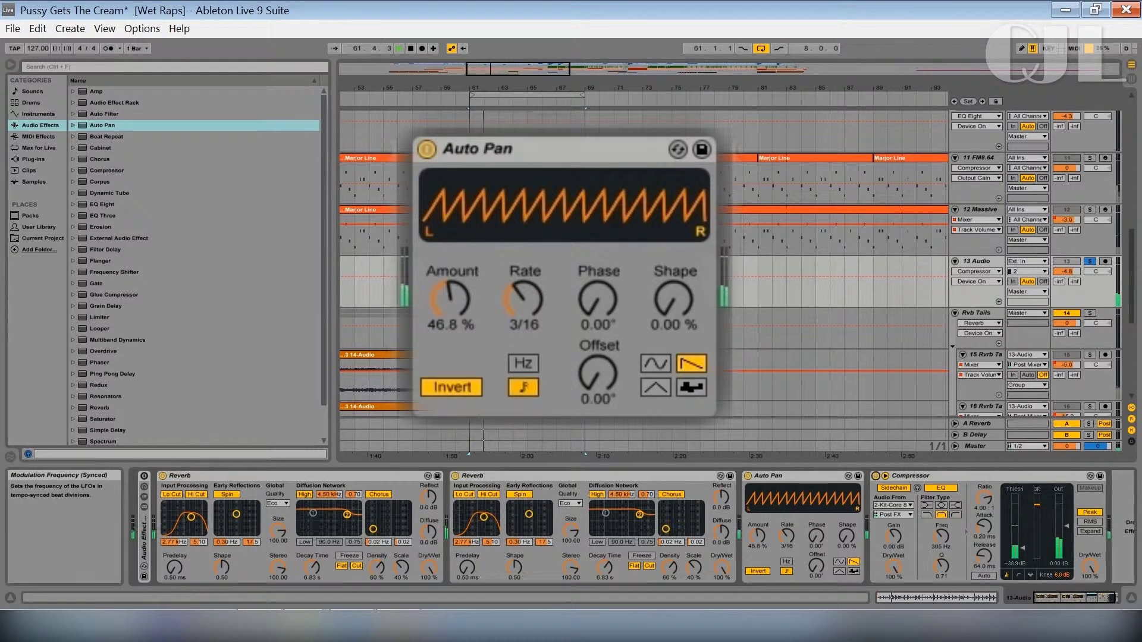
{"action": "left_click_drag", "start_coordinate": [787, 536], "coordinate": [787, 496]}
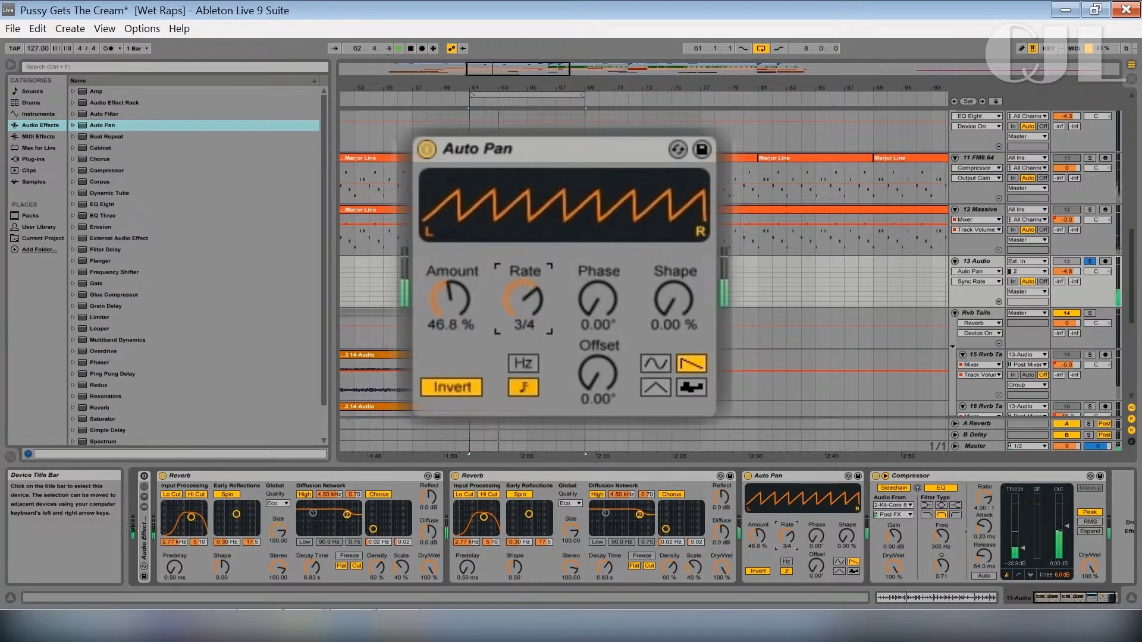
{"action": "left_click_drag", "start_coordinate": [524, 161], "coordinate": [523, 143]}
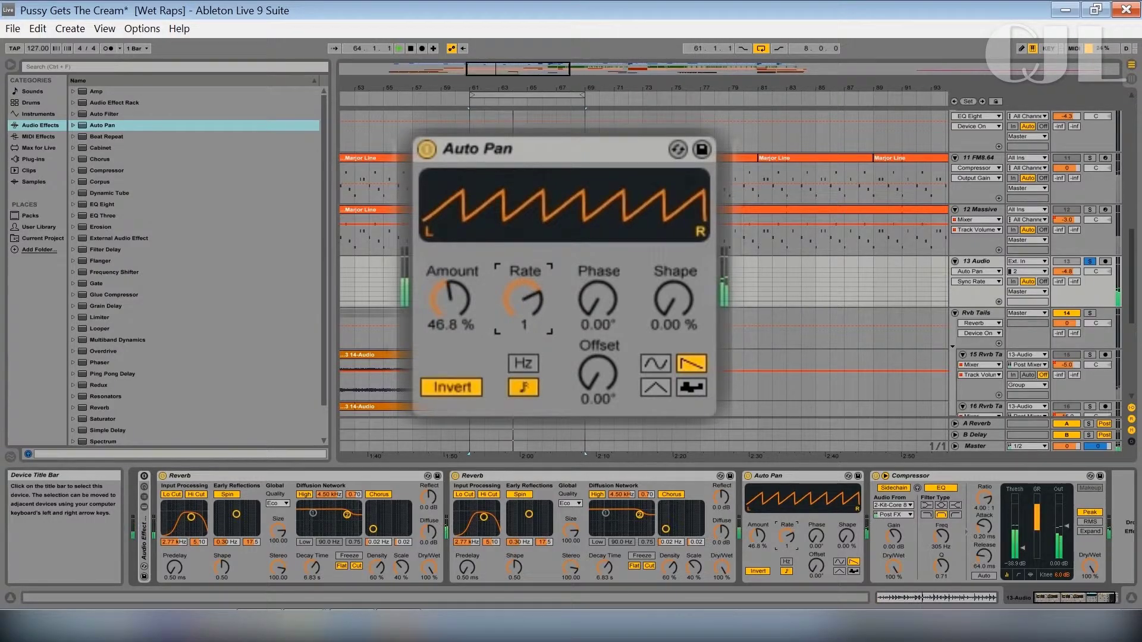
{"action": "left_click_drag", "start_coordinate": [450, 300], "coordinate": [450, 273]}
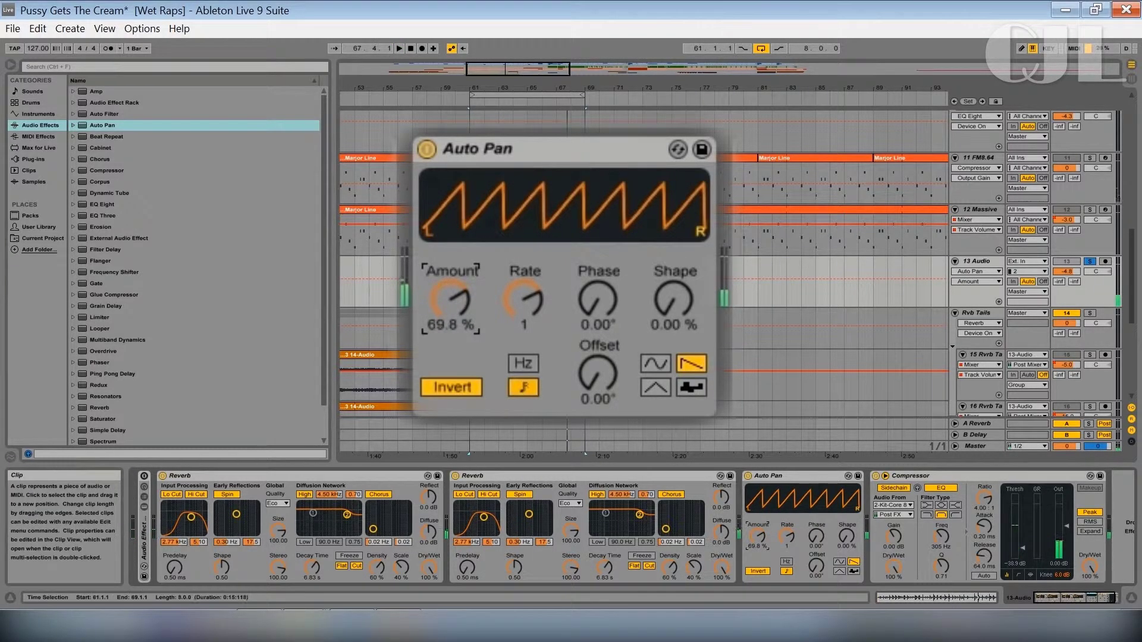
Step: Take the 13 Audio track out of solo, solo the Rvb Tails group and listen to it from bar 166
{"action": "left_click", "coordinate": [1090, 261]}
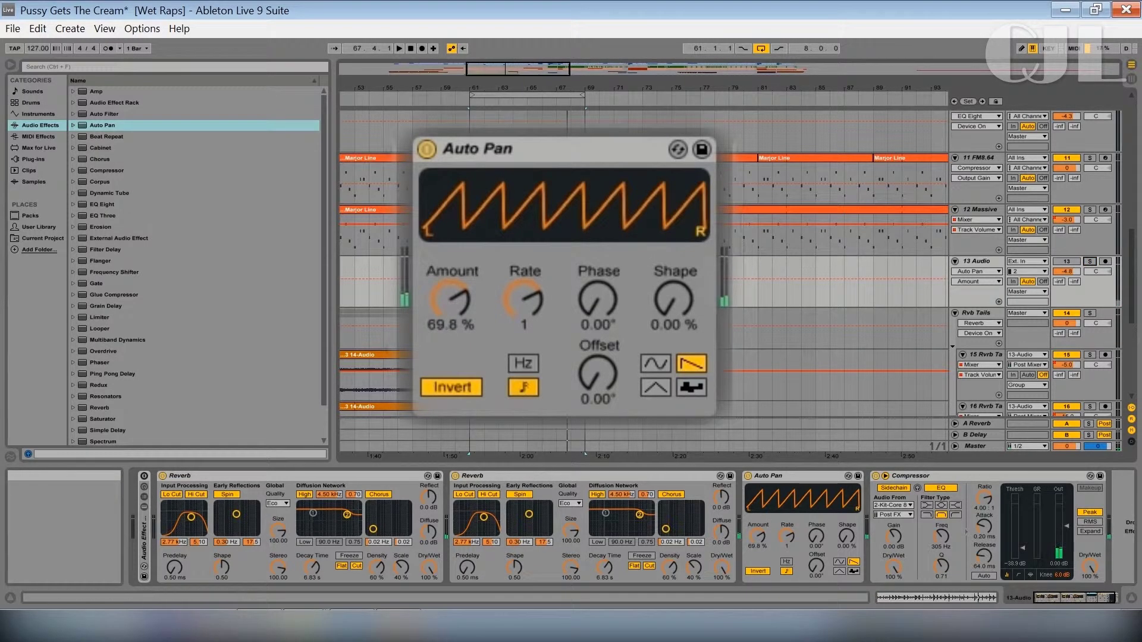
{"action": "left_click_drag", "start_coordinate": [456, 88], "coordinate": [456, 81]}
{"action": "left_click_drag", "start_coordinate": [535, 87], "coordinate": [535, 60]}
{"action": "scroll", "coordinate": [643, 261], "scroll_direction": "down", "scroll_amount": 3}
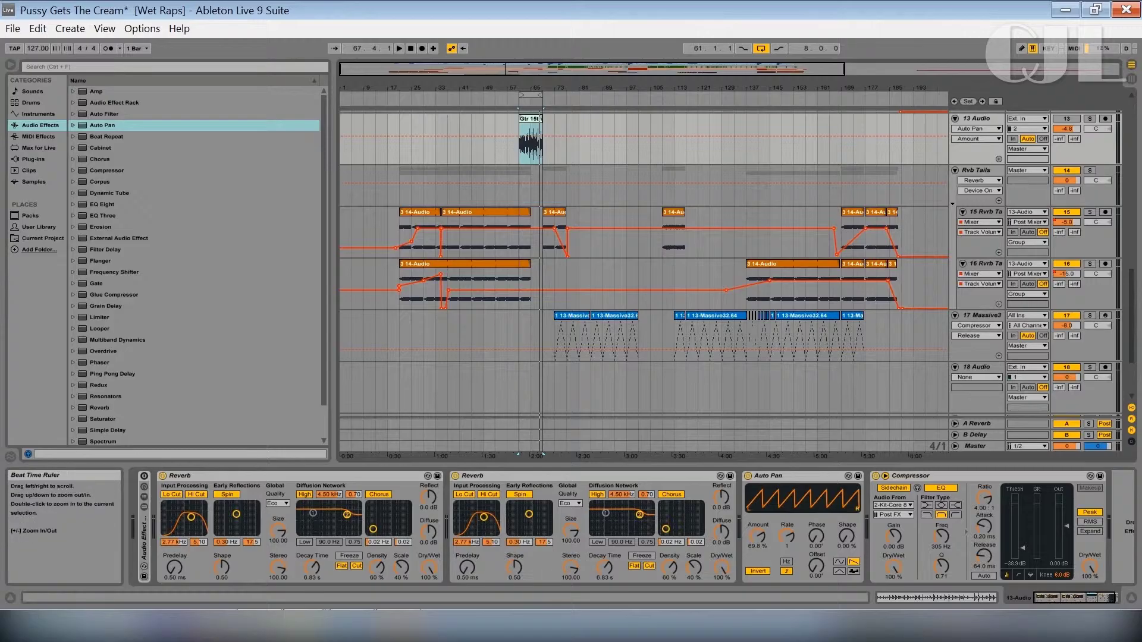
{"action": "left_click_drag", "start_coordinate": [817, 88], "coordinate": [585, 140]}
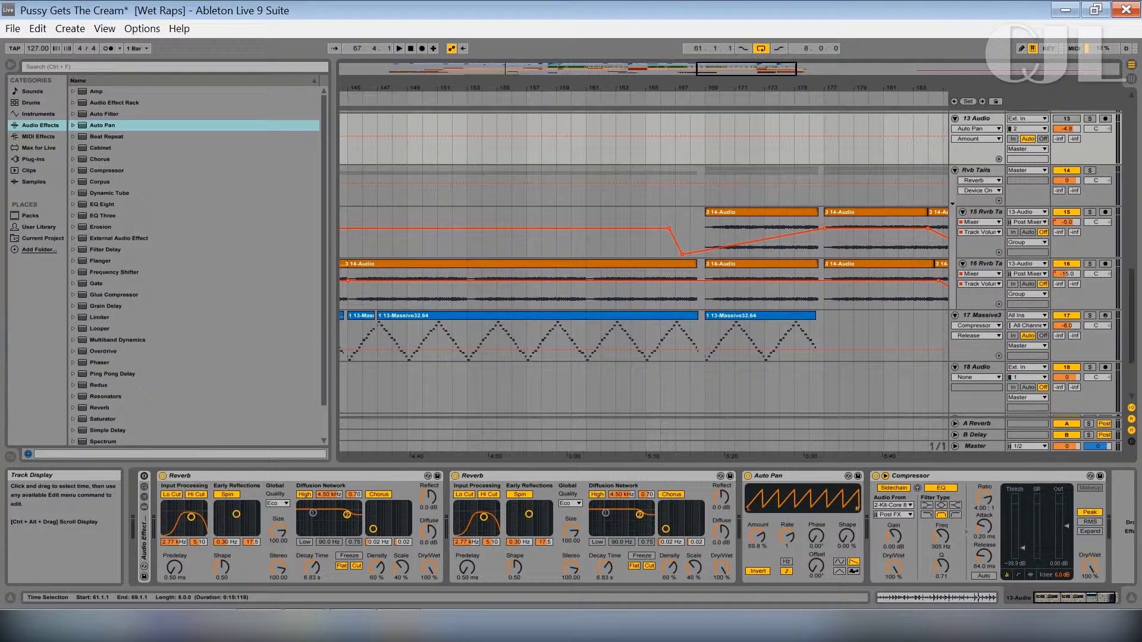
{"action": "left_click", "coordinate": [660, 291]}
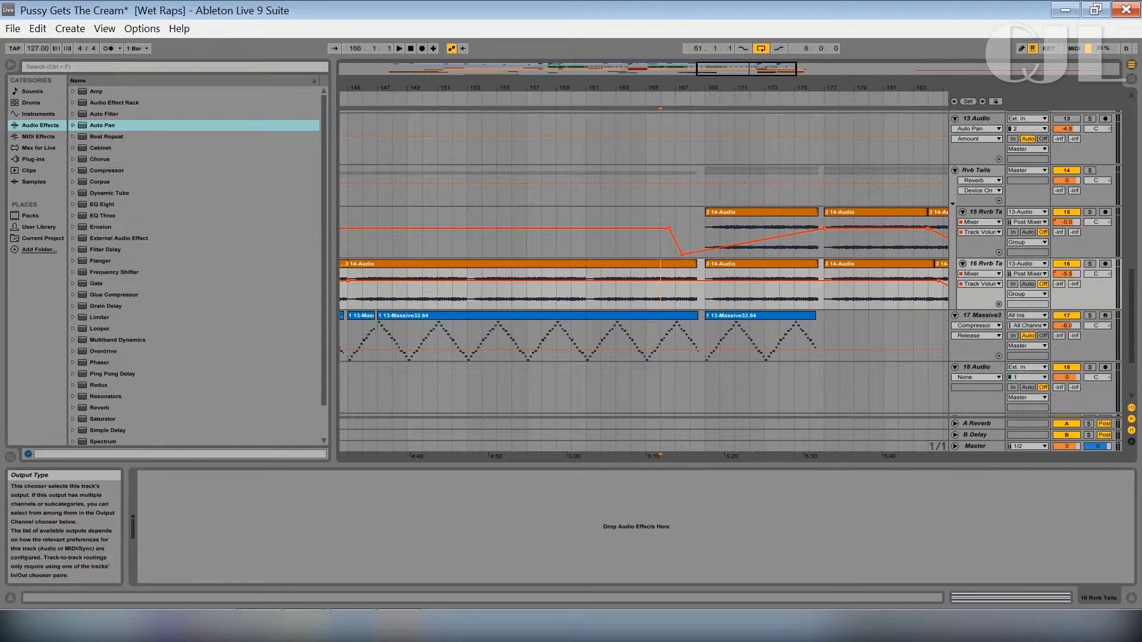
{"action": "left_click", "coordinate": [1090, 171]}
{"action": "key", "text": "space"}
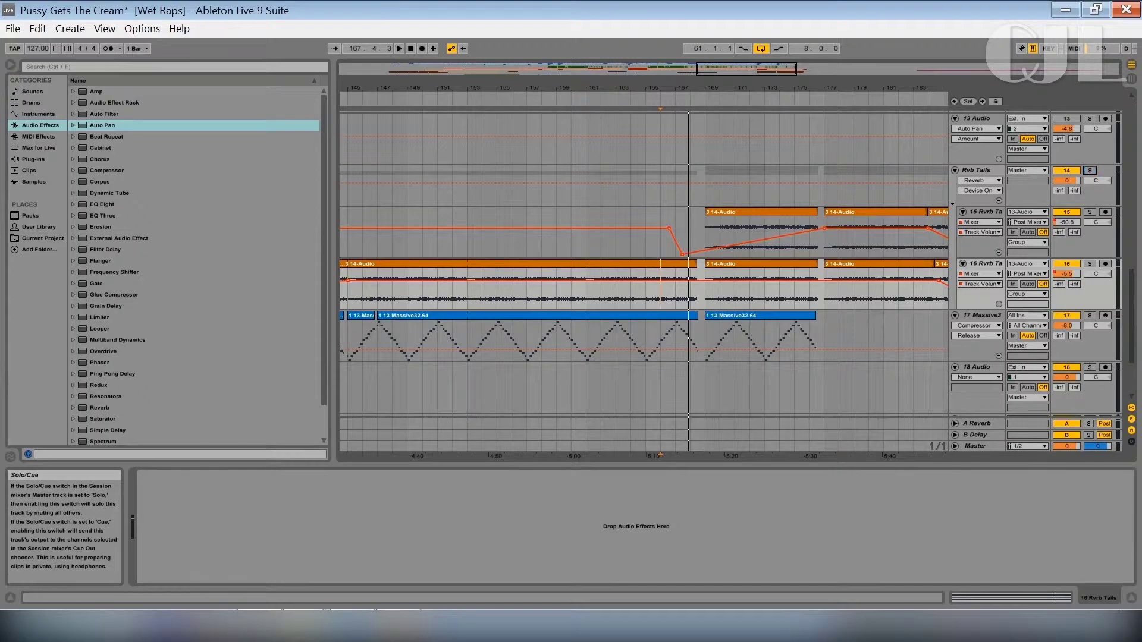
{"action": "key", "text": "space"}
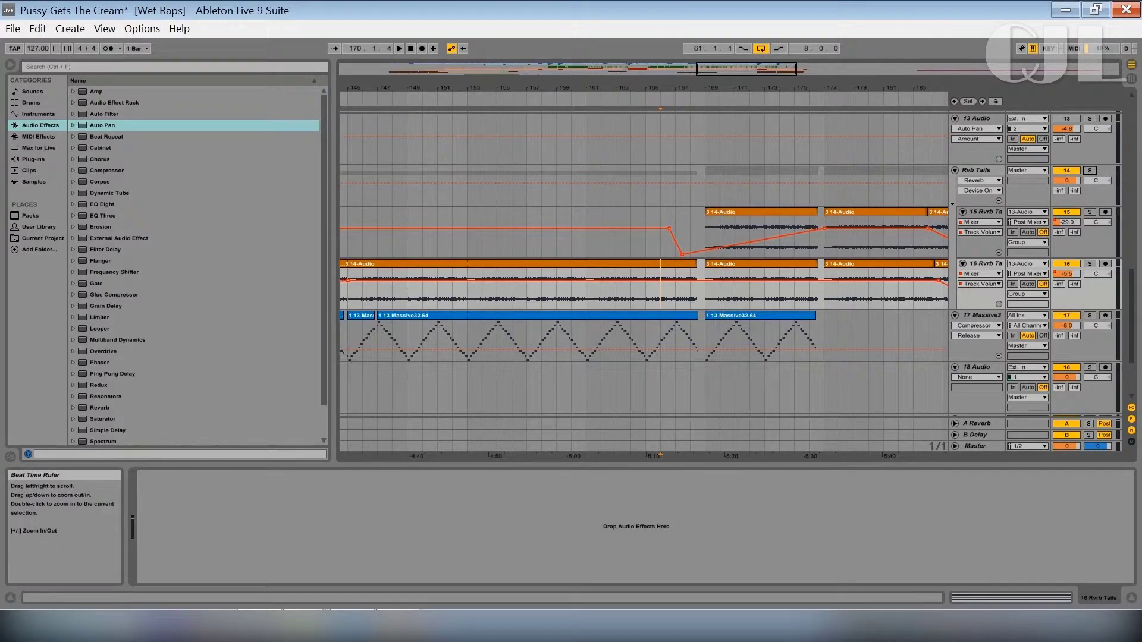
Step: Open the 15 Rvrb Tails clip at bar 169, audition the track solo from bar 176 and turn its solo off
{"action": "left_click_drag", "start_coordinate": [769, 88], "coordinate": [710, 82]}
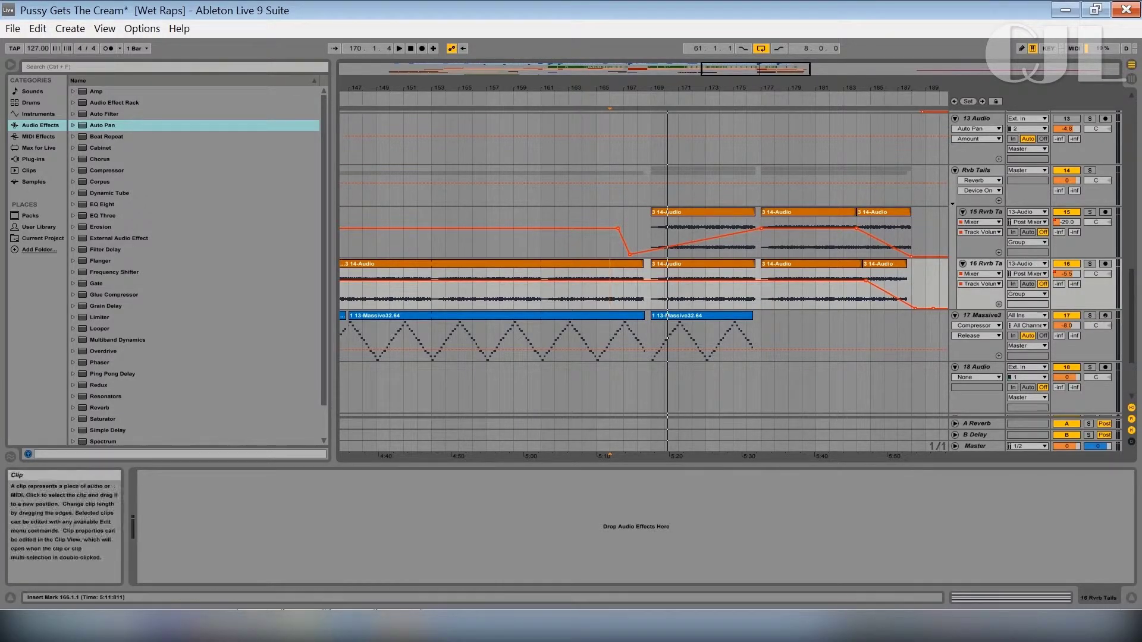
{"action": "left_click", "coordinate": [733, 235]}
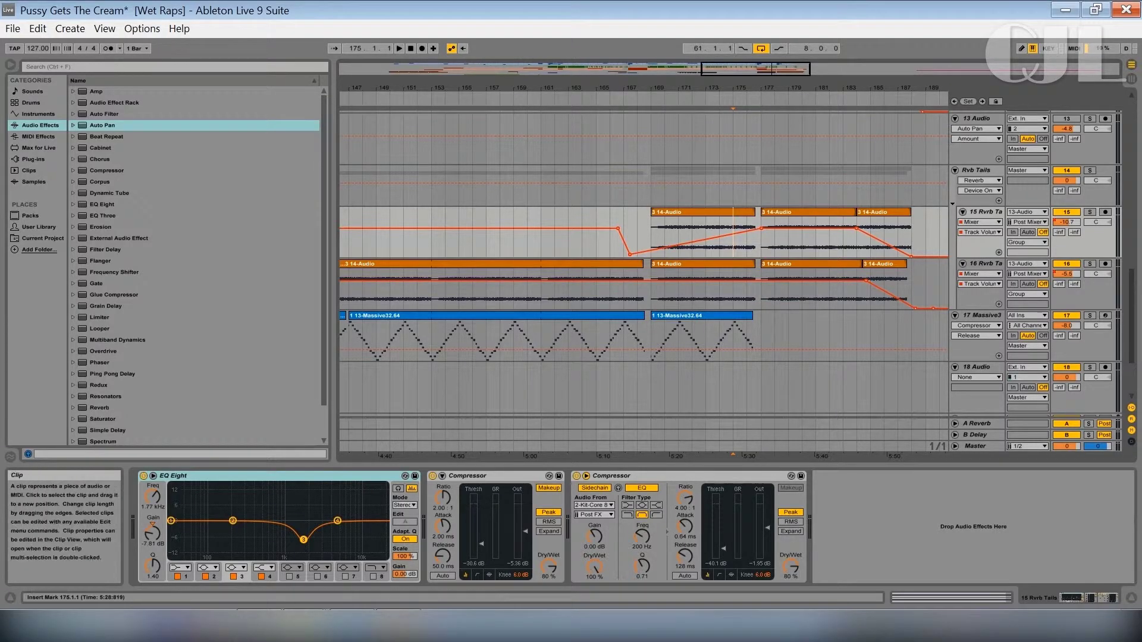
{"action": "double_click", "coordinate": [702, 212]}
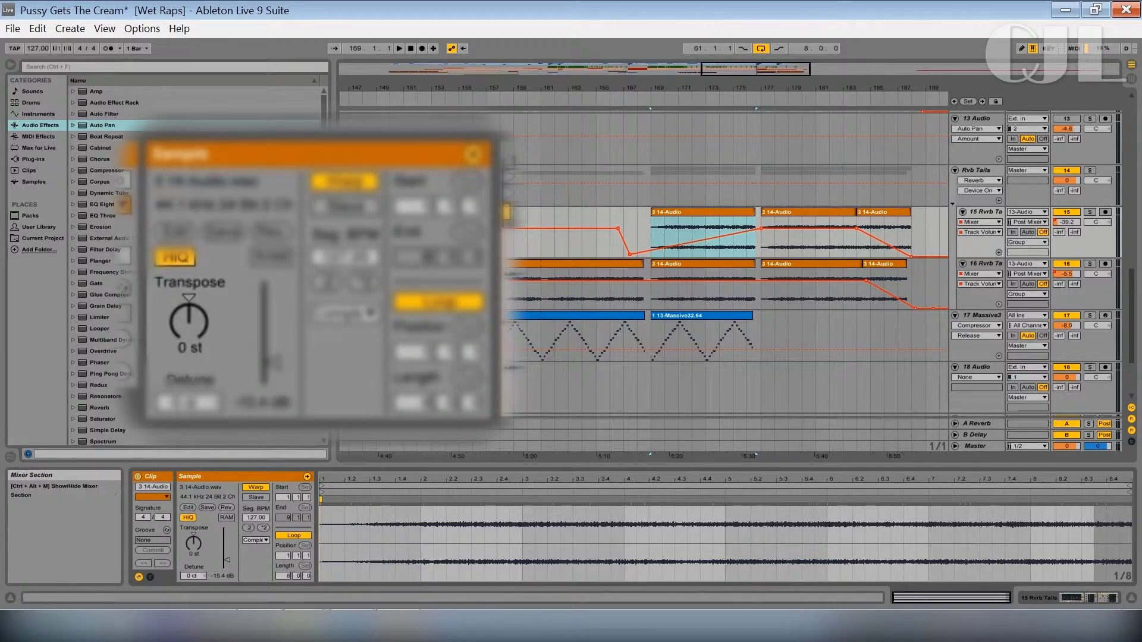
{"action": "left_click", "coordinate": [1089, 211]}
{"action": "left_click", "coordinate": [747, 238]}
{"action": "key", "text": "space"}
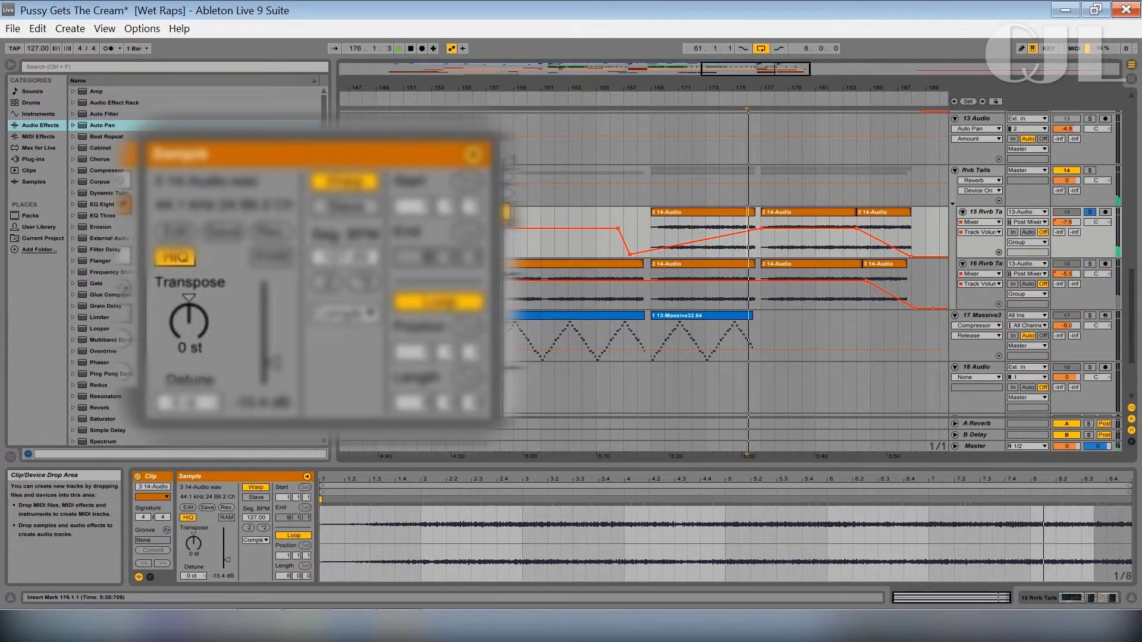
{"action": "left_click", "coordinate": [1090, 212]}
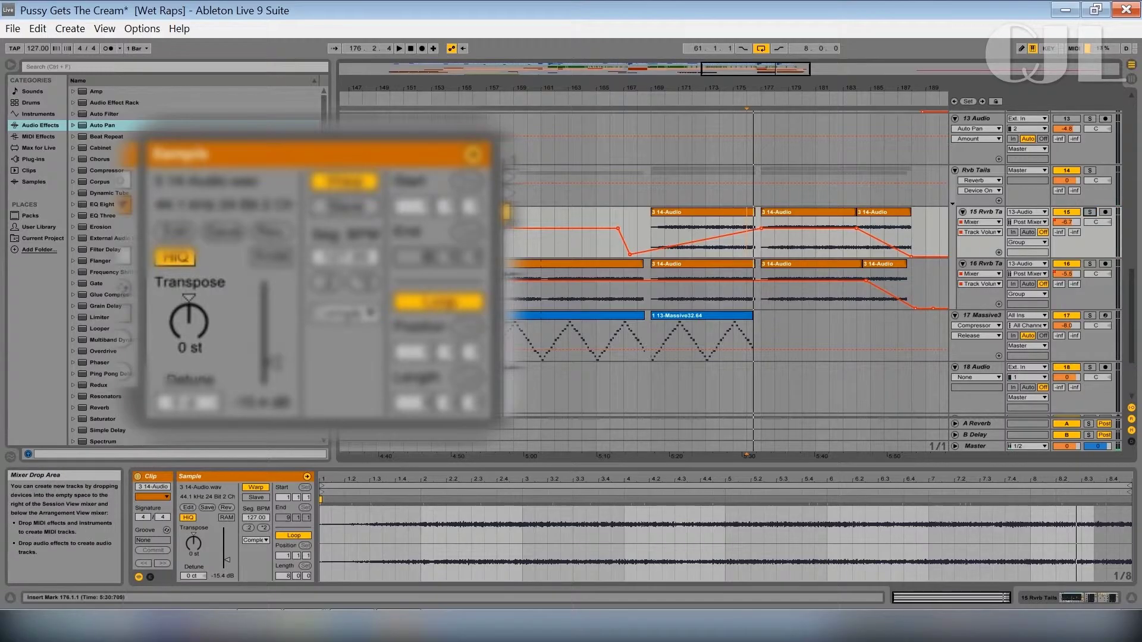
Step: Solo the 16 Rvrb Tails track and listen to its clip from bar 176
{"action": "left_click", "coordinate": [747, 286]}
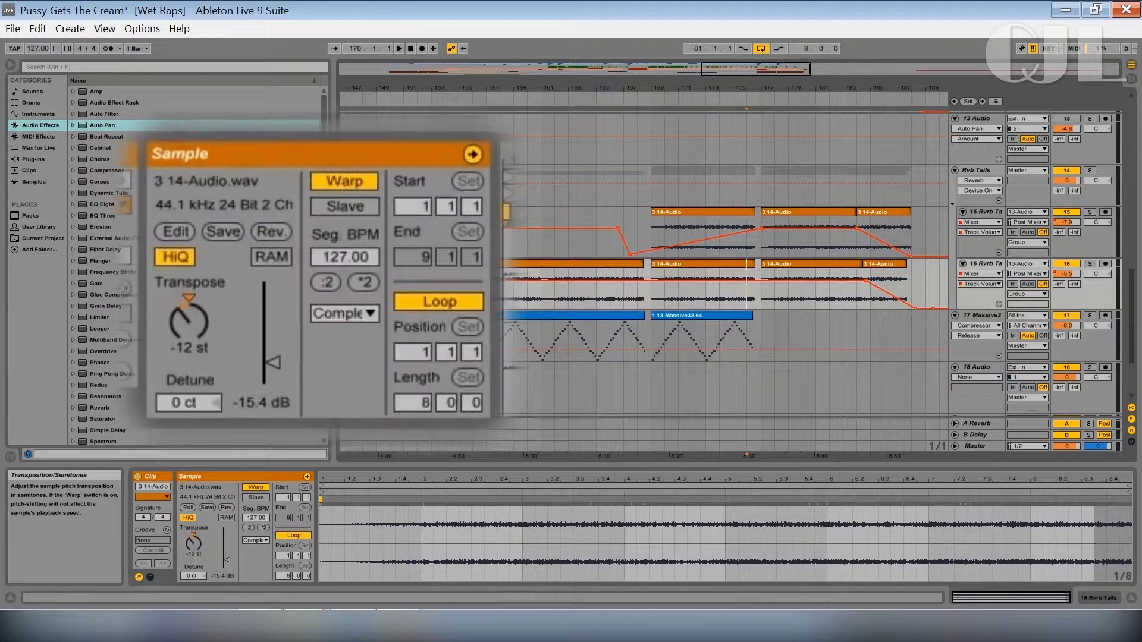
{"action": "left_click", "coordinate": [1089, 264]}
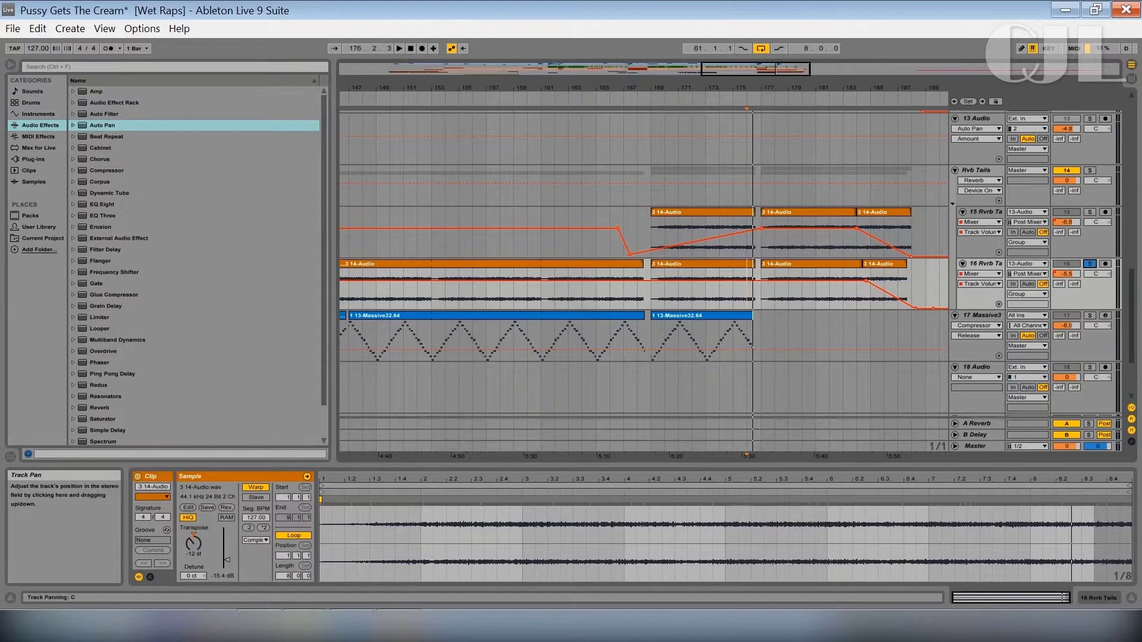
Step: Solo the Rvb Tails group, listen to both tail layers together from bar 176, and turn the group's solo off
{"action": "left_click", "coordinate": [1089, 170]}
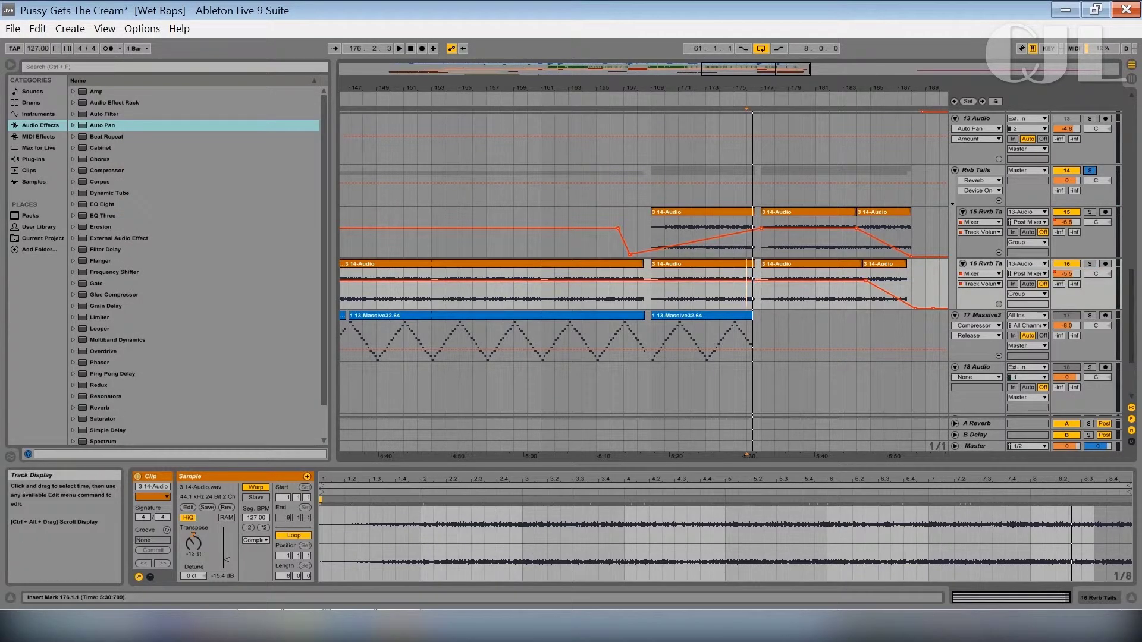
{"action": "key", "text": "space"}
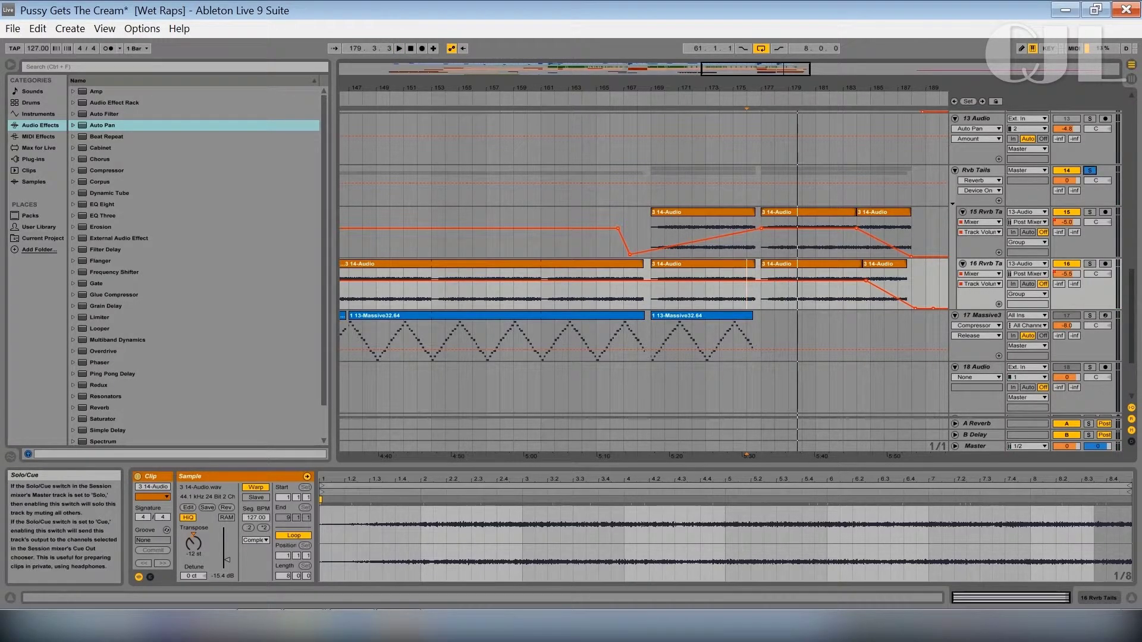
{"action": "left_click", "coordinate": [1090, 170]}
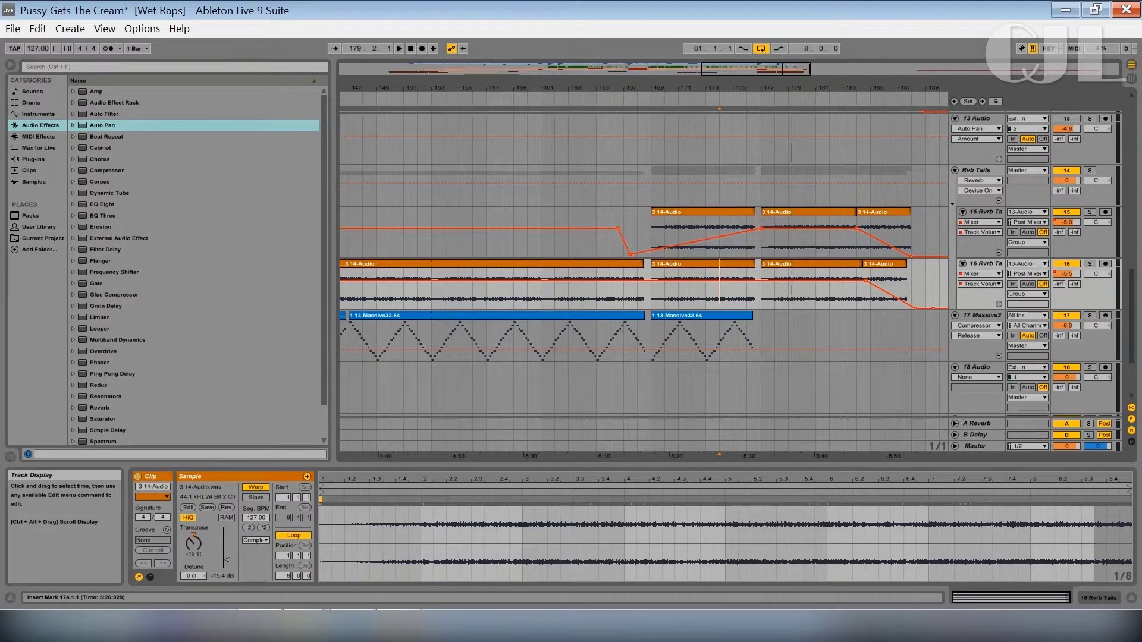
Step: Examine the device chains of the 15 Rvrb Tails track, the 16 Rvrb Tails track and the Rvb Tails group
{"action": "left_click", "coordinate": [978, 170]}
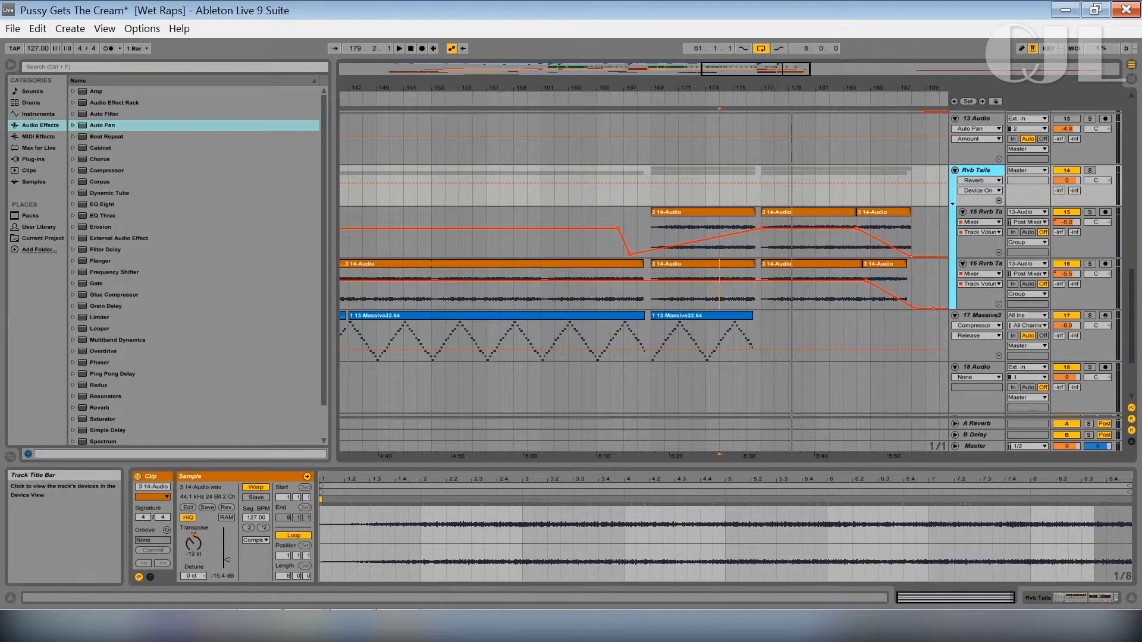
{"action": "double_click", "coordinate": [985, 212]}
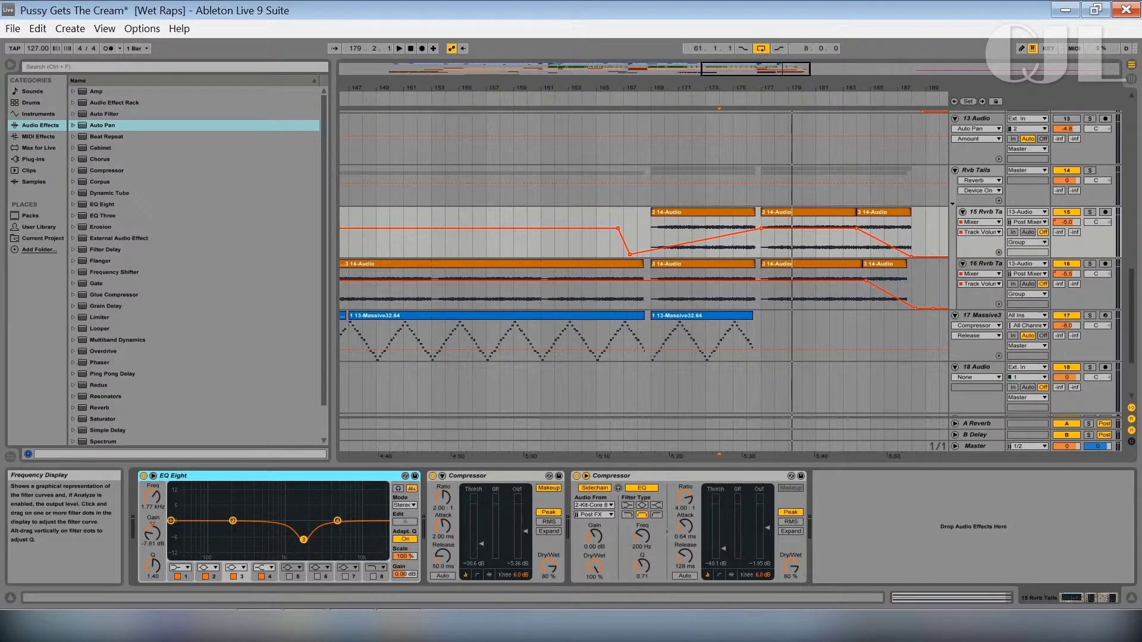
{"action": "left_click", "coordinate": [984, 264]}
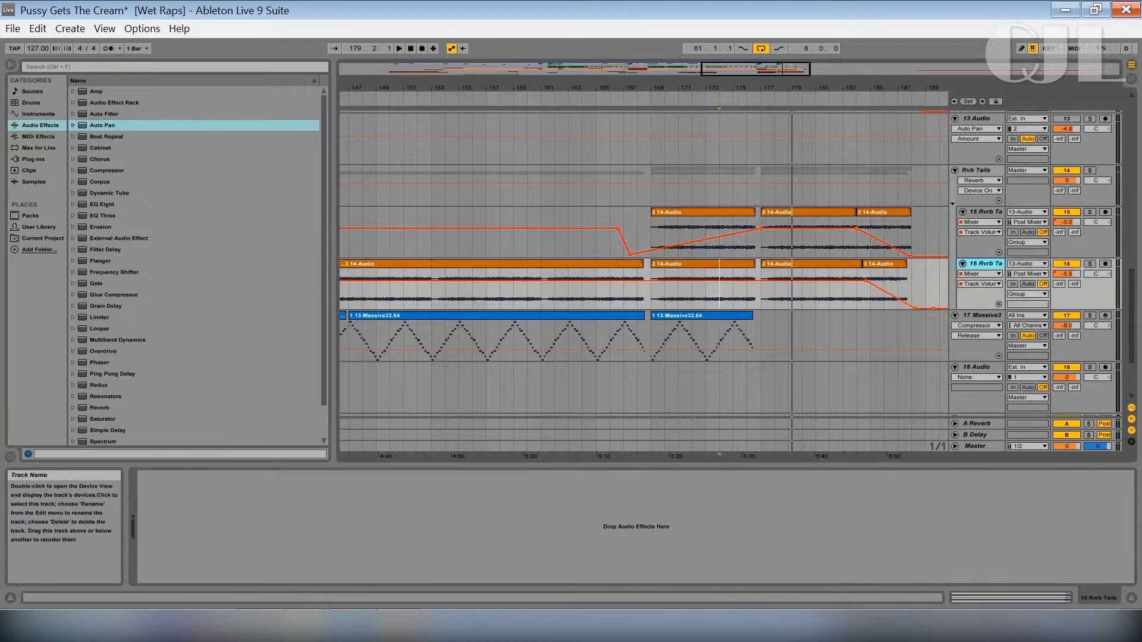
{"action": "left_click", "coordinate": [984, 212]}
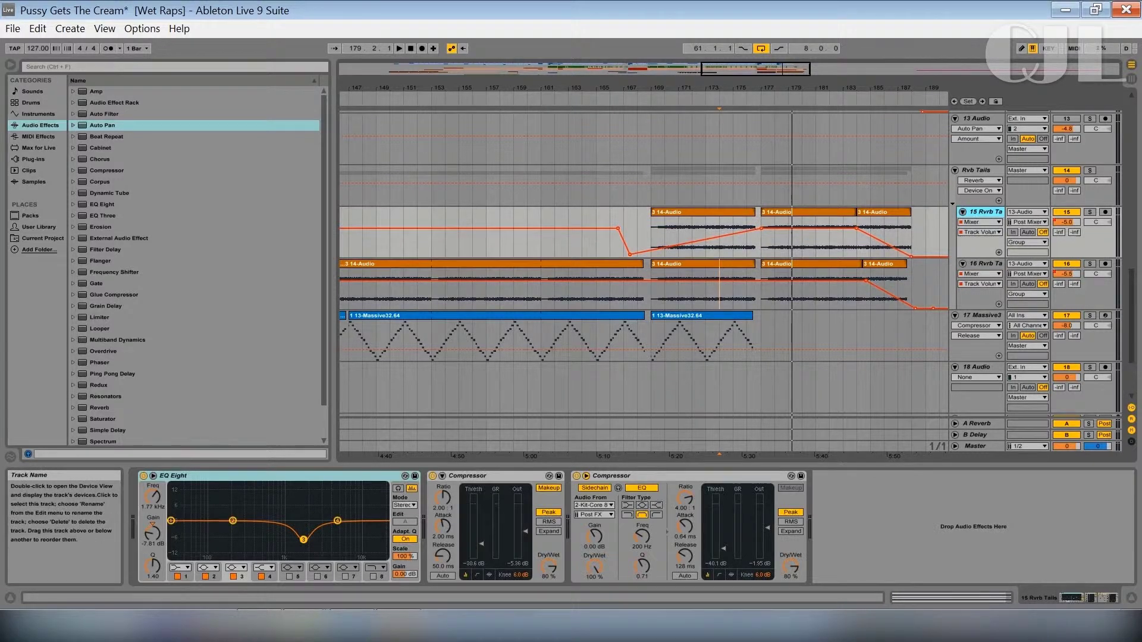
{"action": "left_click", "coordinate": [978, 170]}
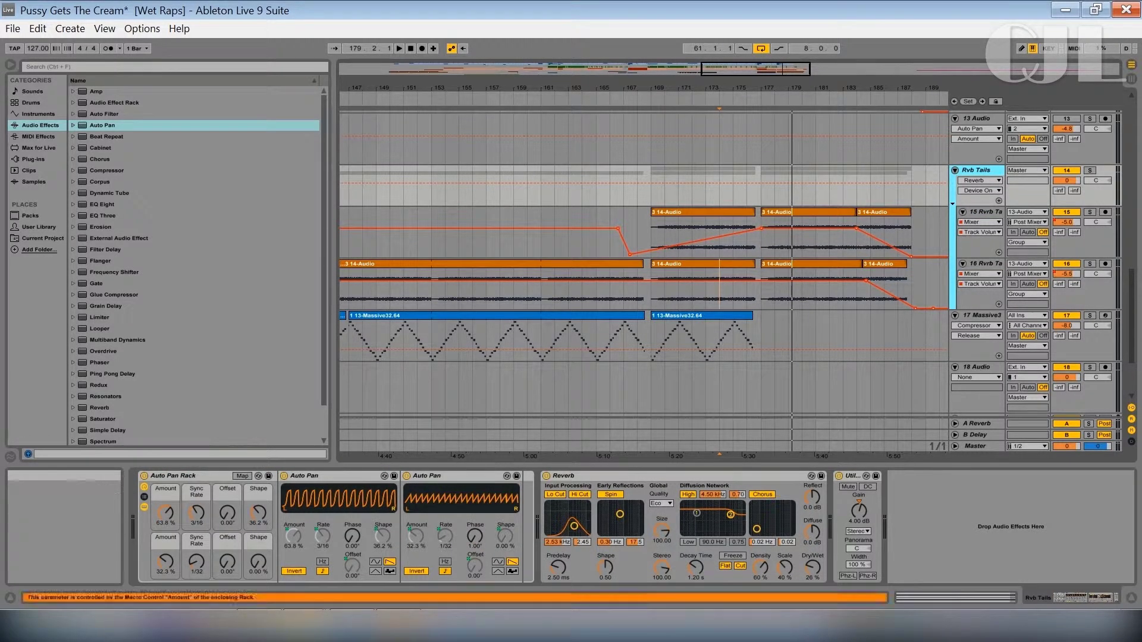